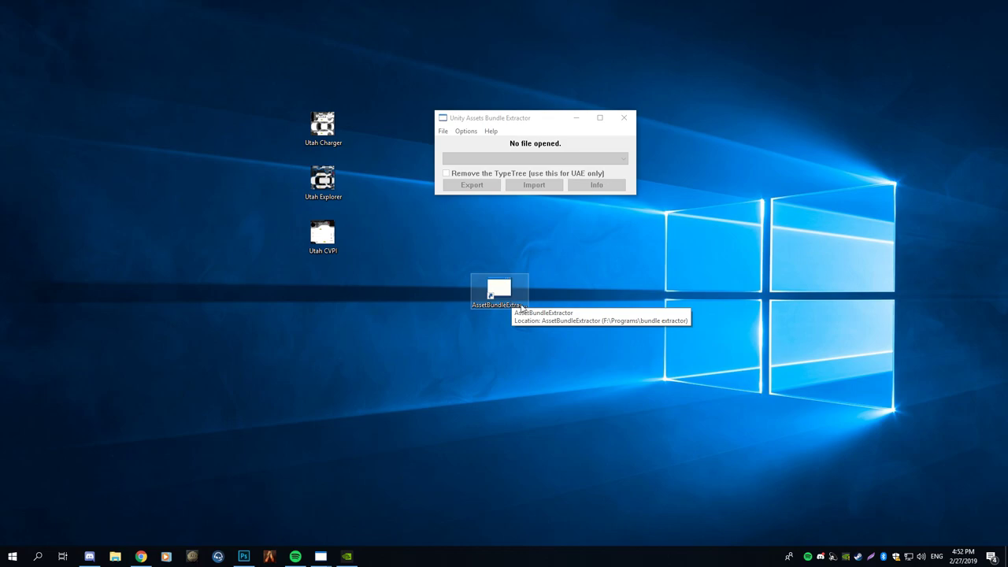
# - Launch Unity Assets Bundle Extractor from its desktop shortcut
pyautogui.doubleClick(523, 300)
# - Bring up the dialog for opening an assets file in the extractor
pyautogui.click(184, 19)
pyautogui.press('super+Down')
pyautogui.click(443, 131)
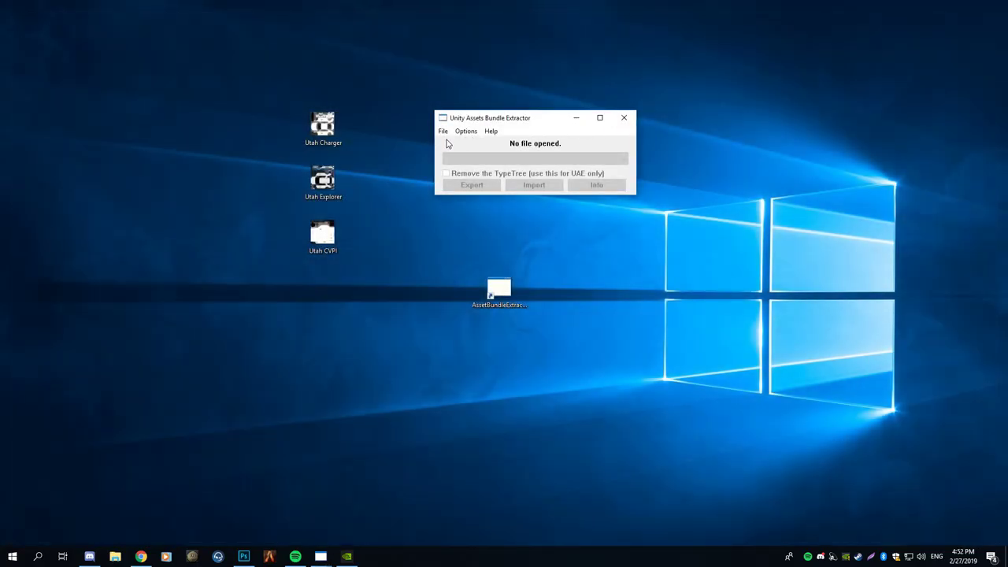
pyautogui.click(455, 143)
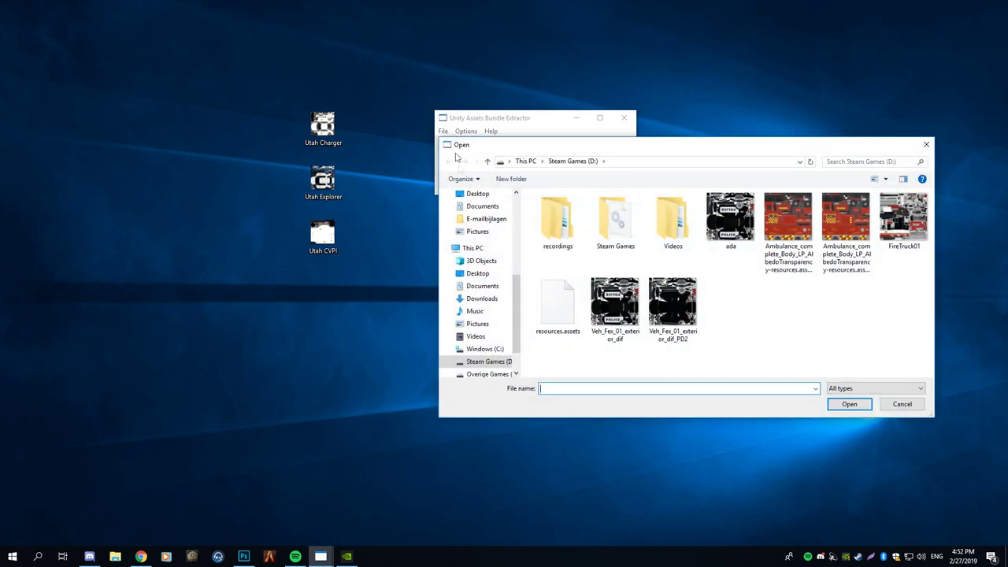
pyautogui.scroll(-1, 473, 349)
pyautogui.scroll(4, 473, 280)
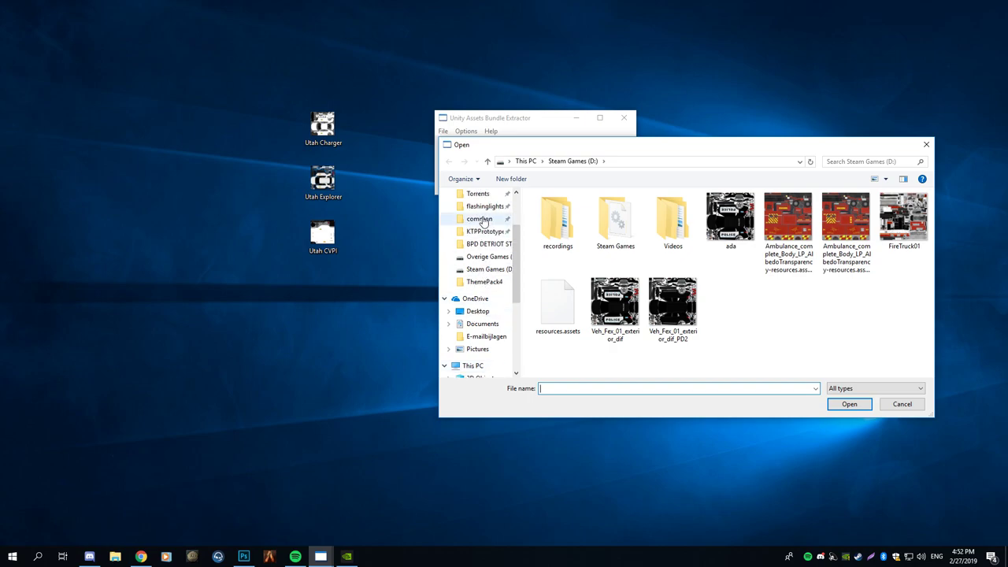
# - Open resources.assets from the flashinglights_Data folder
pyautogui.click(485, 206)
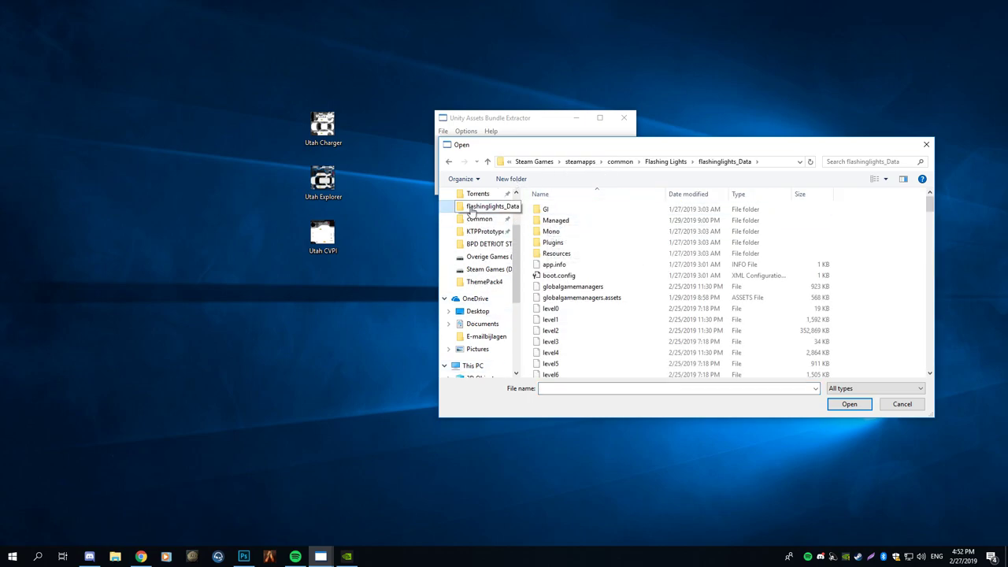
pyautogui.scroll(1, 478, 213)
pyautogui.scroll(-1, 477, 213)
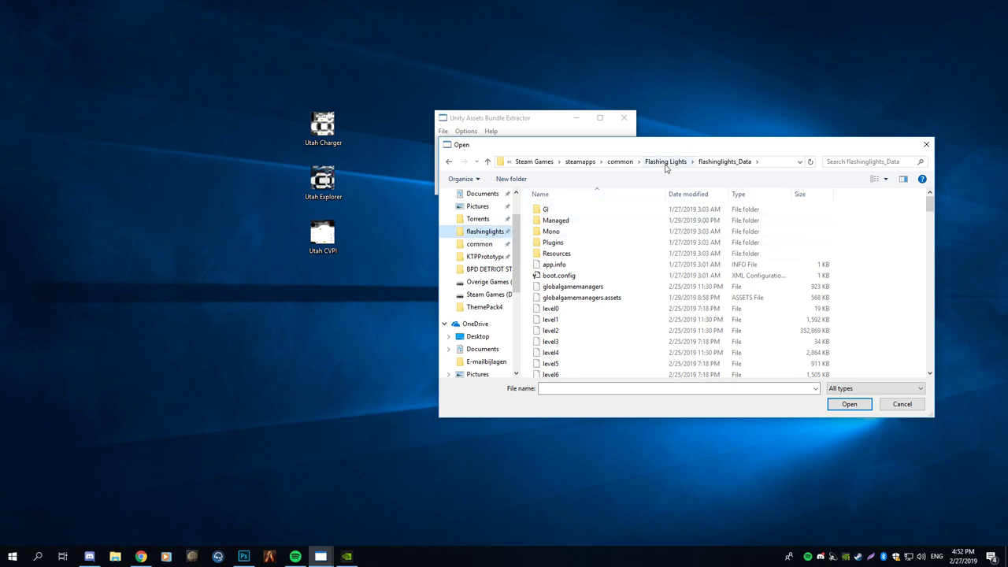
pyautogui.scroll(-3, 581, 248)
pyautogui.click(580, 251)
pyautogui.scroll(-3, 580, 253)
pyautogui.click(581, 253)
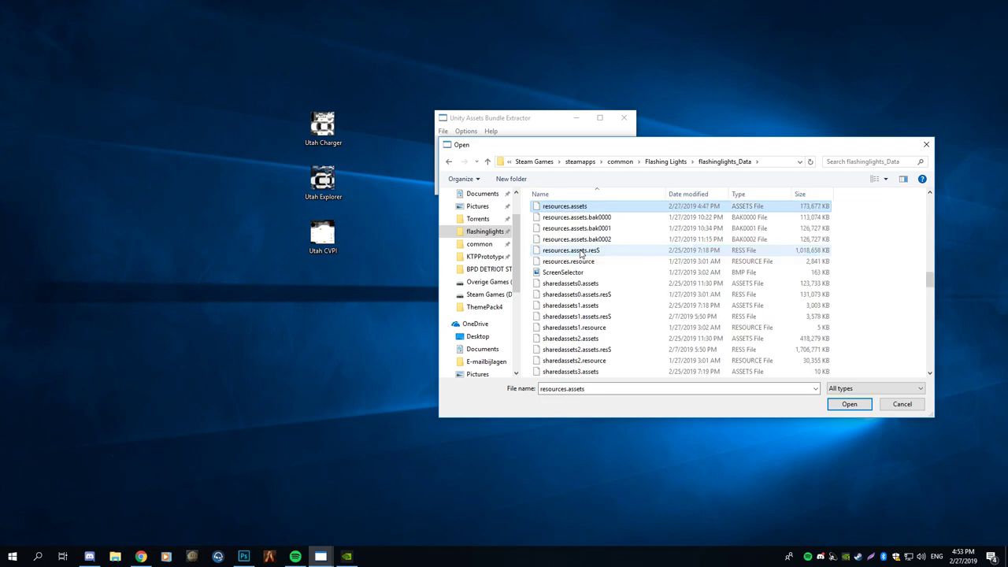
pyautogui.doubleClick(581, 252)
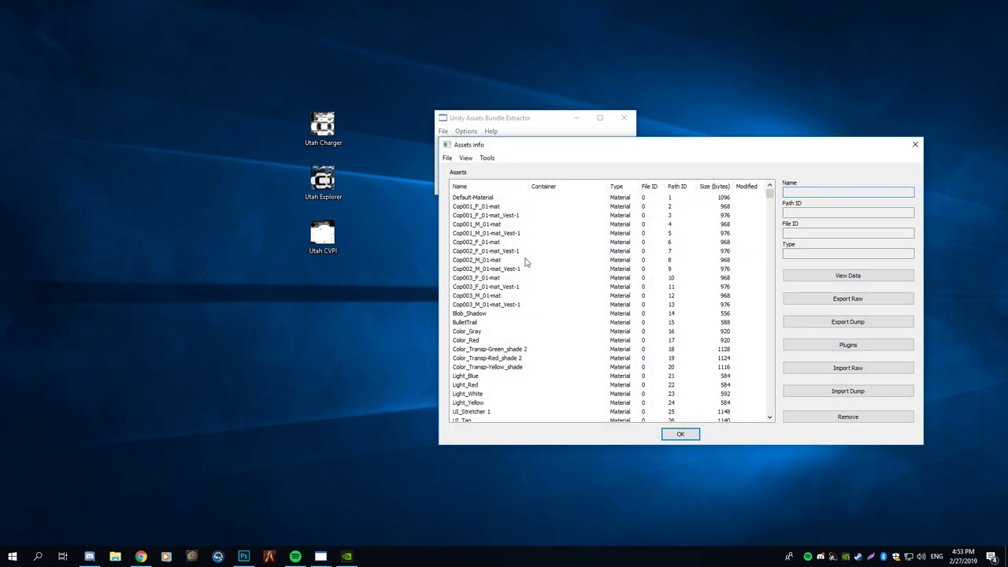
# - Sort the asset list by name and search for Vic_Body_Police_D, dismissing the not-found message
pyautogui.click(489, 188)
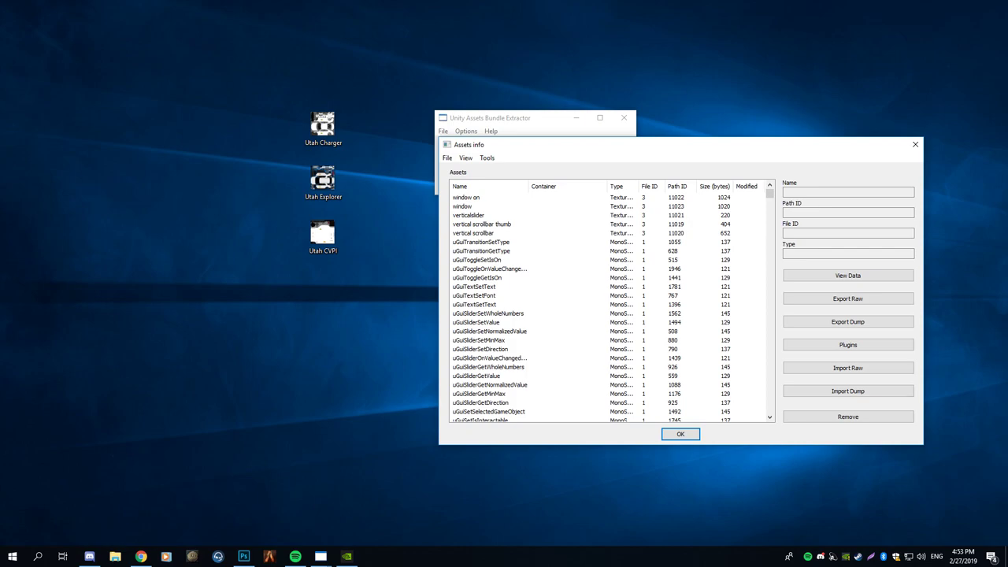
pyautogui.click(468, 159)
pyautogui.click(486, 171)
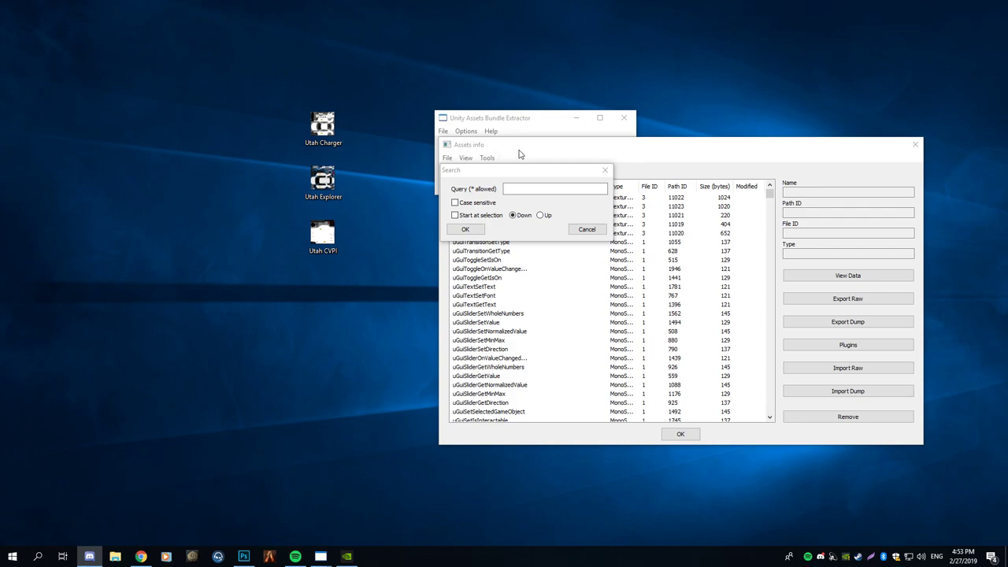
pyautogui.click(521, 188)
pyautogui.write('Vic_Body_Police_D')
pyautogui.click(477, 230)
pyautogui.click(515, 306)
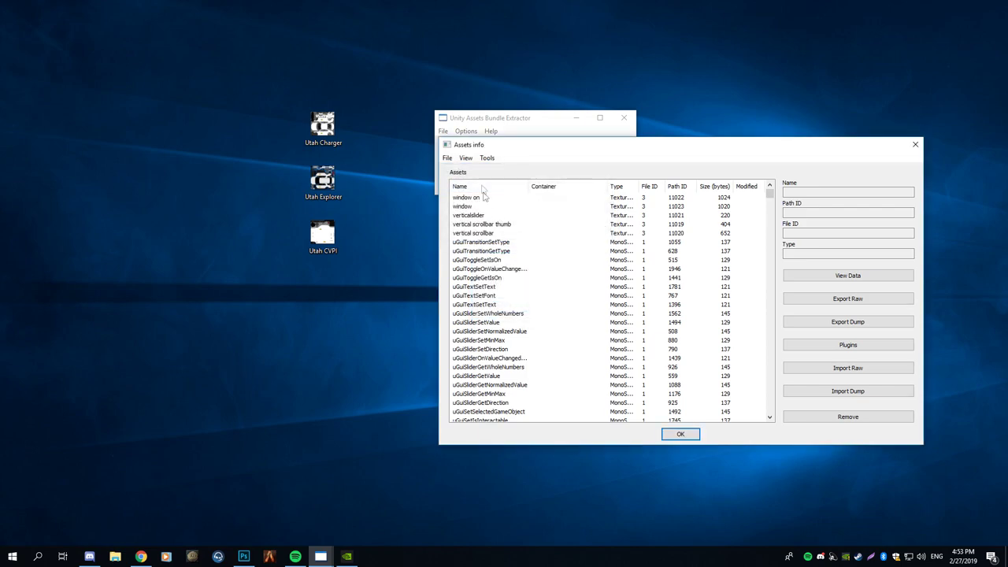
# - Search by name again to jump to the Vic_Body_Police_D texture (Path ID 206)
pyautogui.click(467, 157)
pyautogui.click(482, 169)
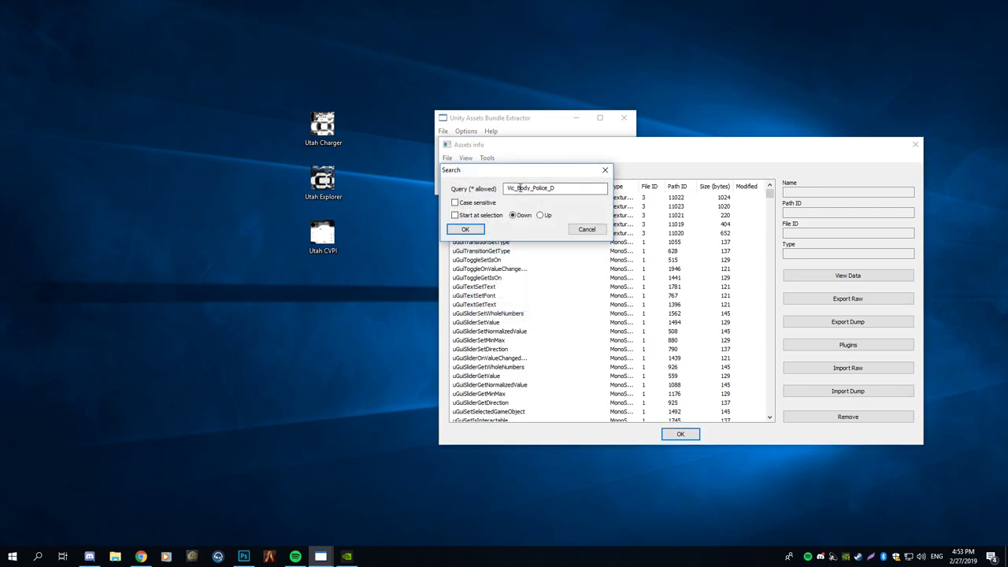
pyautogui.click(465, 229)
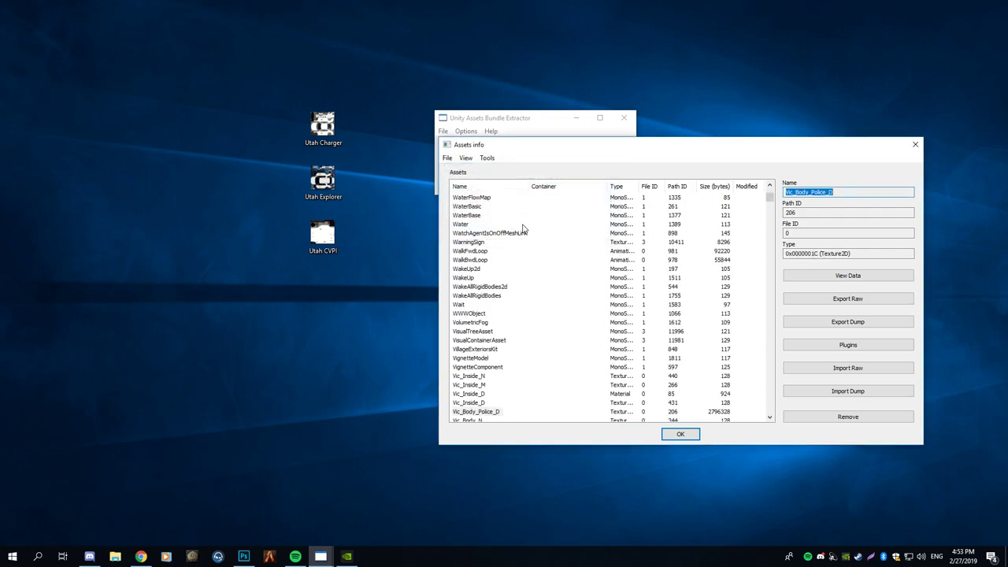
pyautogui.scroll(-1, 526, 235)
pyautogui.scroll(2, 533, 253)
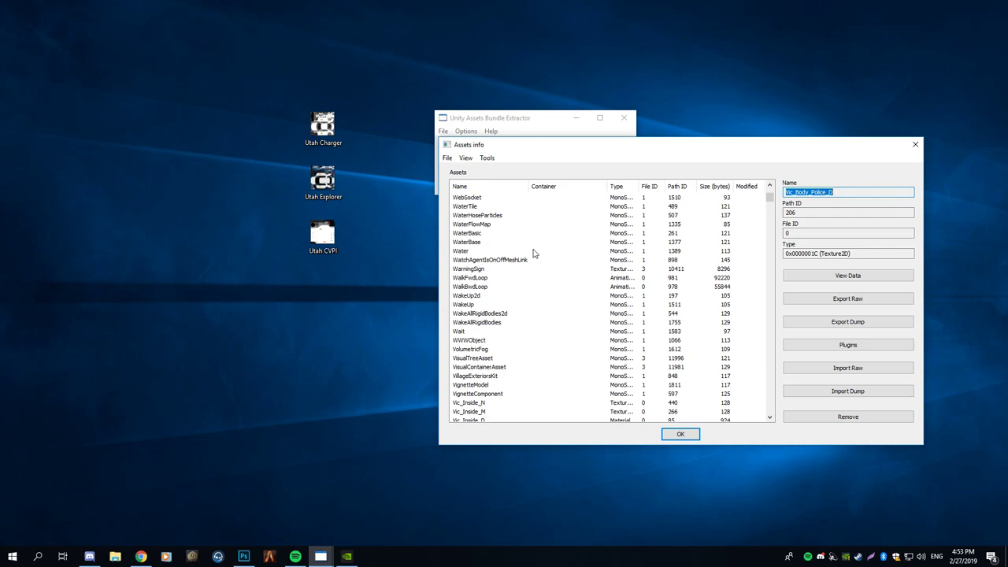
pyautogui.scroll(-10, 517, 214)
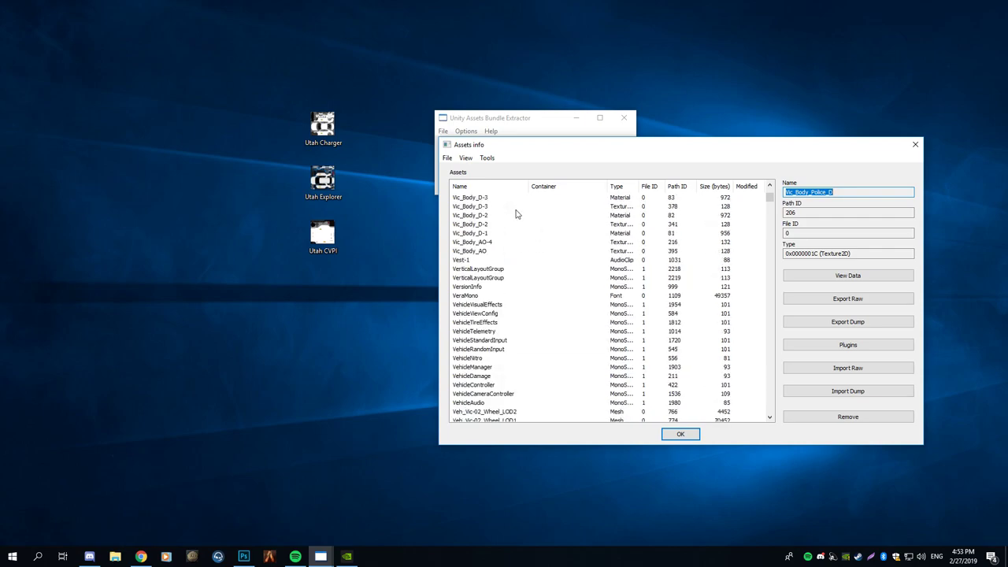
pyautogui.scroll(4, 517, 216)
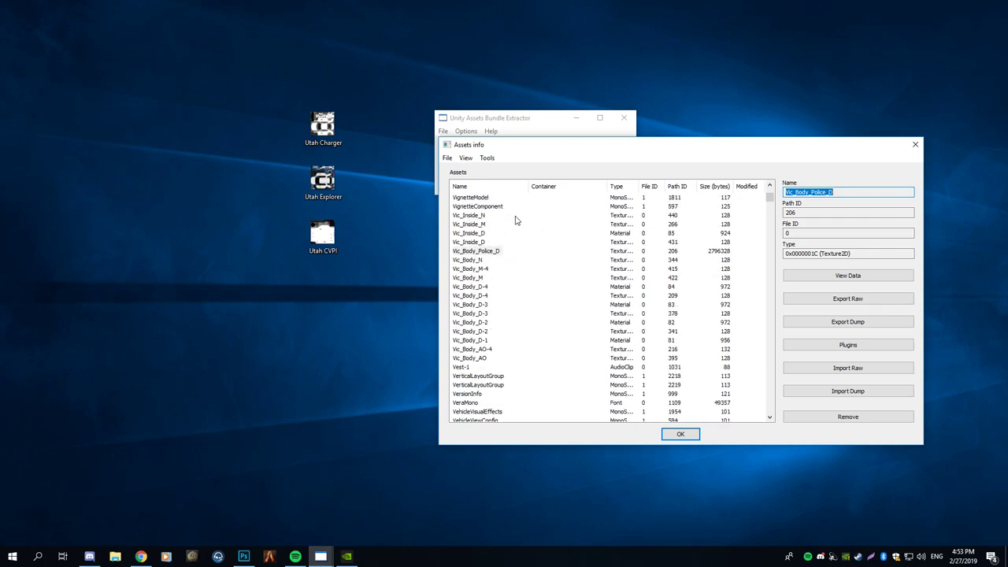
# - Open the Texture2D editor for Vic_Body_Police_D through Plugins > Edit
pyautogui.click(849, 344)
pyautogui.click(465, 202)
pyautogui.click(473, 335)
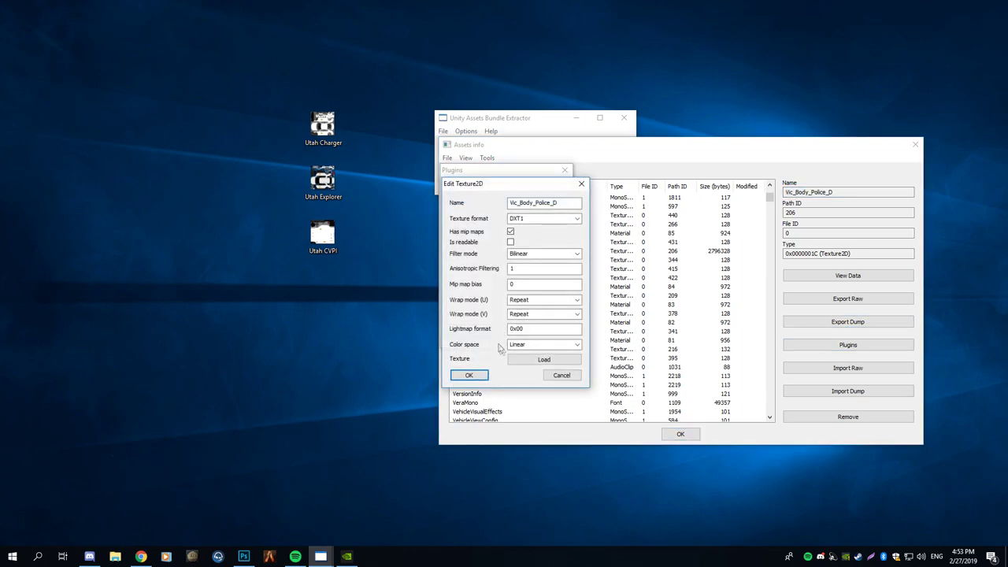
# - Load Desktop\Utah Charger.png at Normal quality and apply it to the texture
pyautogui.click(527, 362)
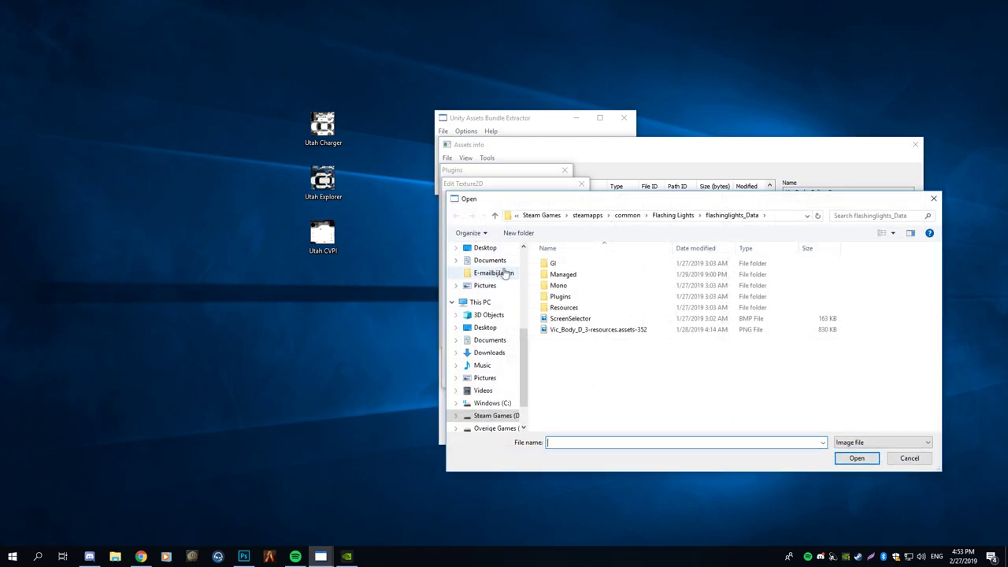
pyautogui.click(486, 326)
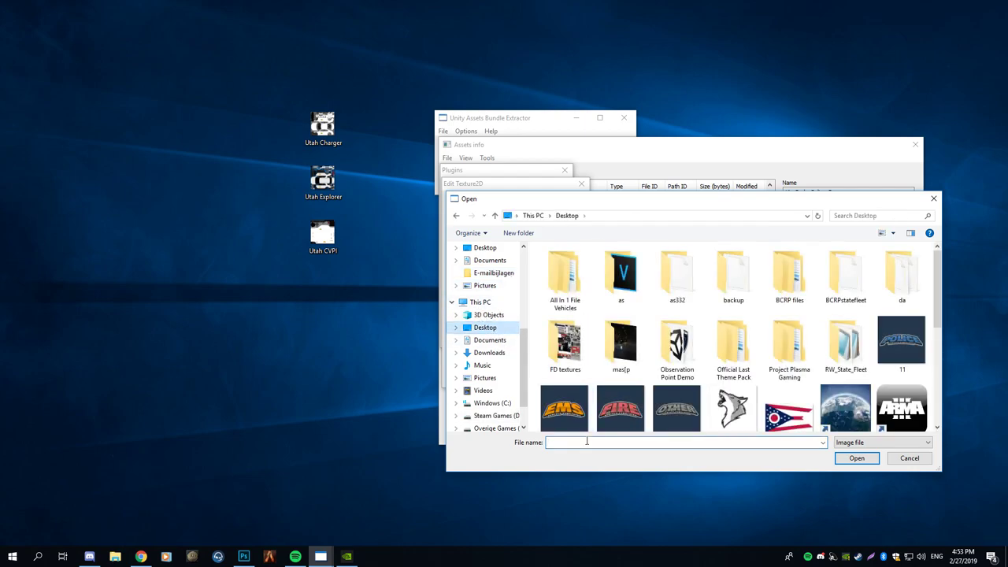
pyautogui.write('utah')
pyautogui.press('Down')
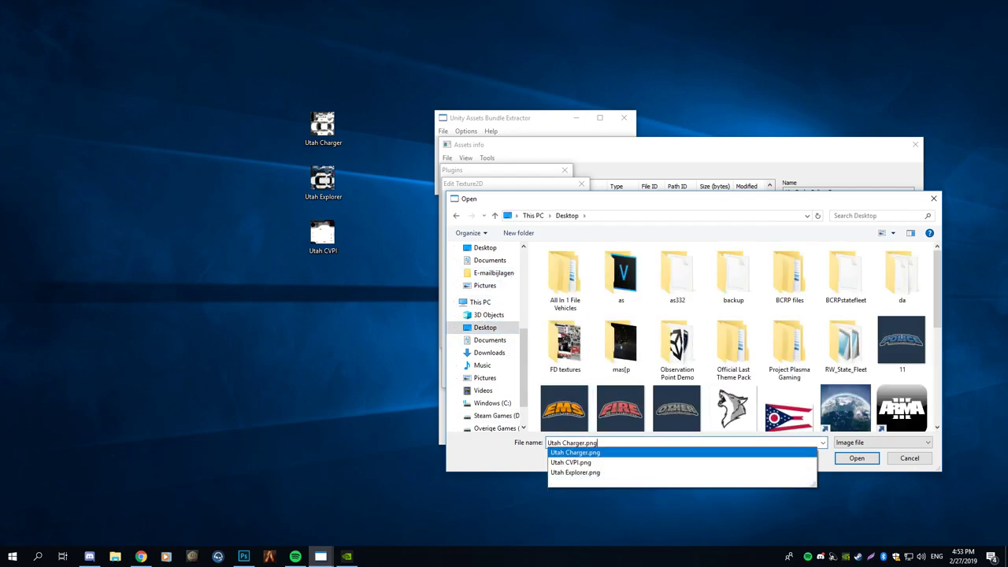
pyautogui.press('Return')
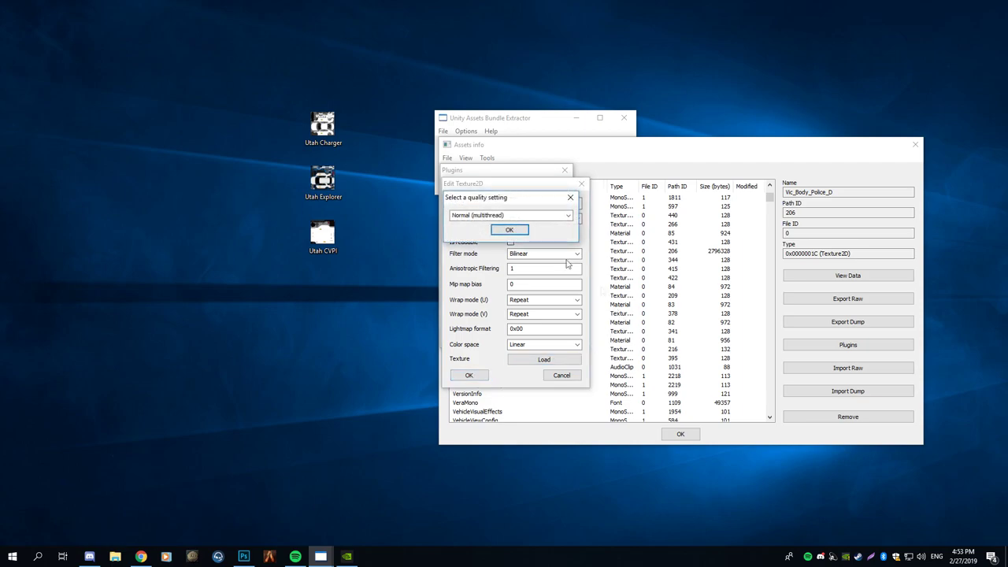
pyautogui.click(514, 231)
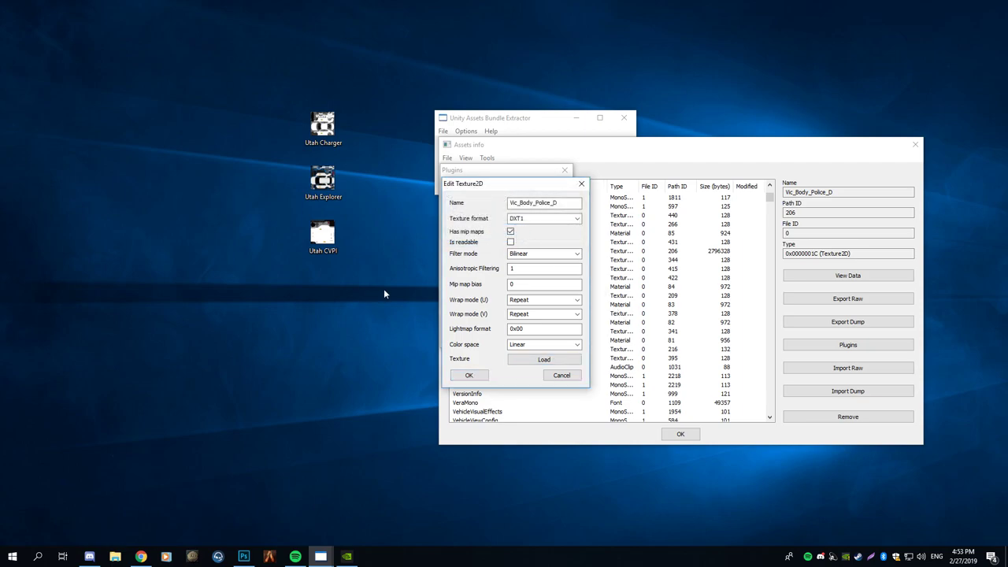
pyautogui.press('Return')
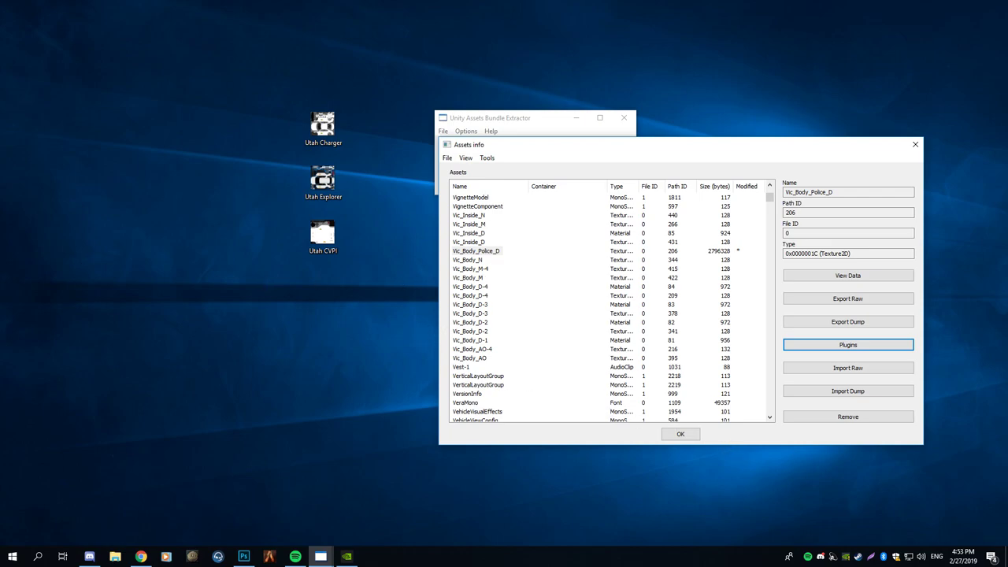
pyautogui.hotkey('alt', 'Tab')
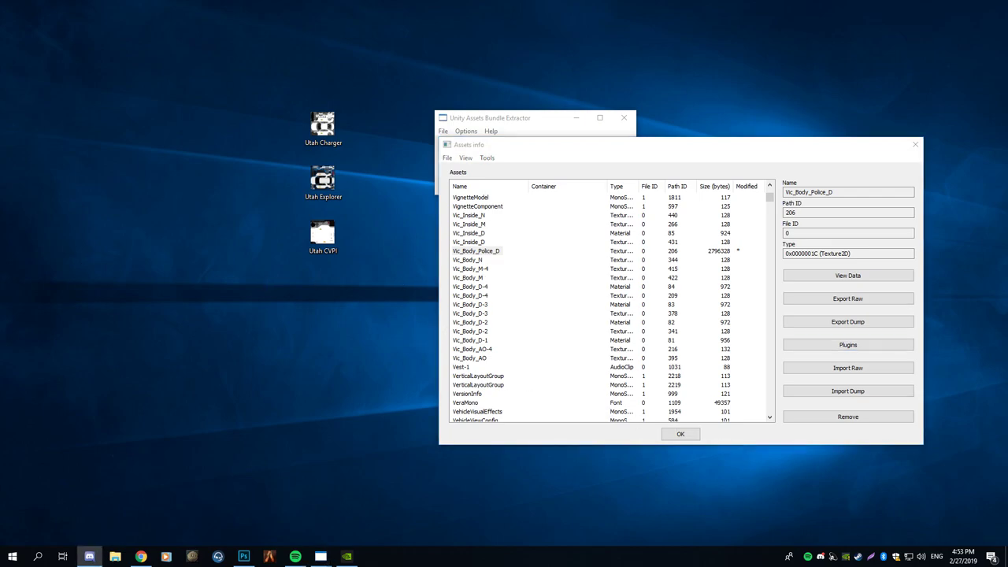
# - Select the Vic_Body_D-2 Texture2D asset and open its texture editor
pyautogui.click(482, 322)
pyautogui.click(490, 331)
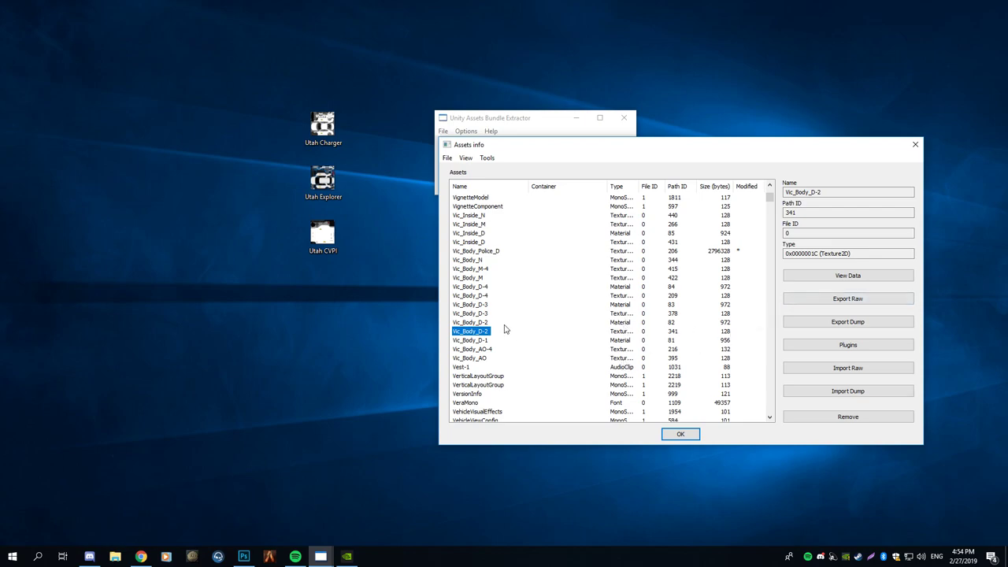
pyautogui.click(849, 345)
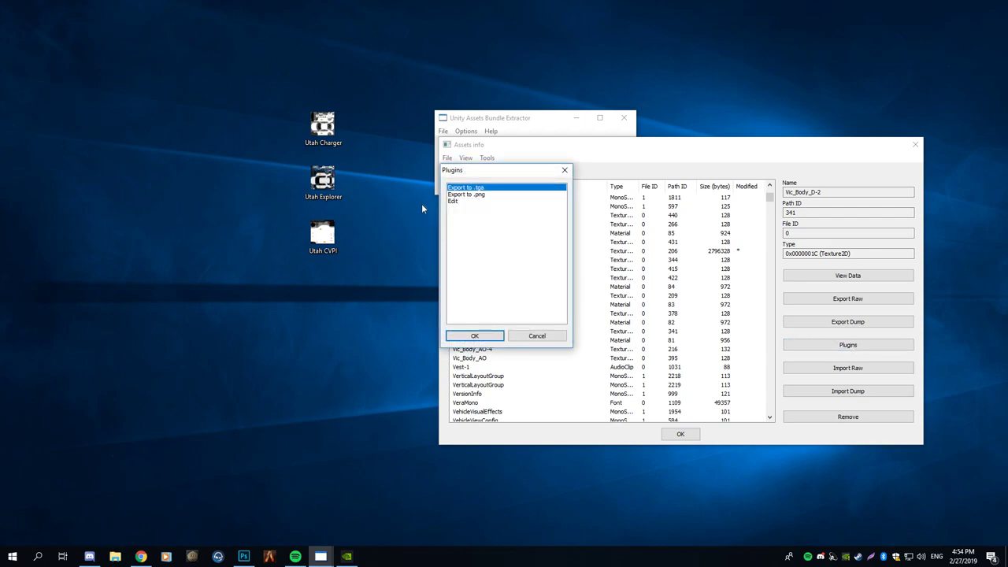
pyautogui.click(456, 203)
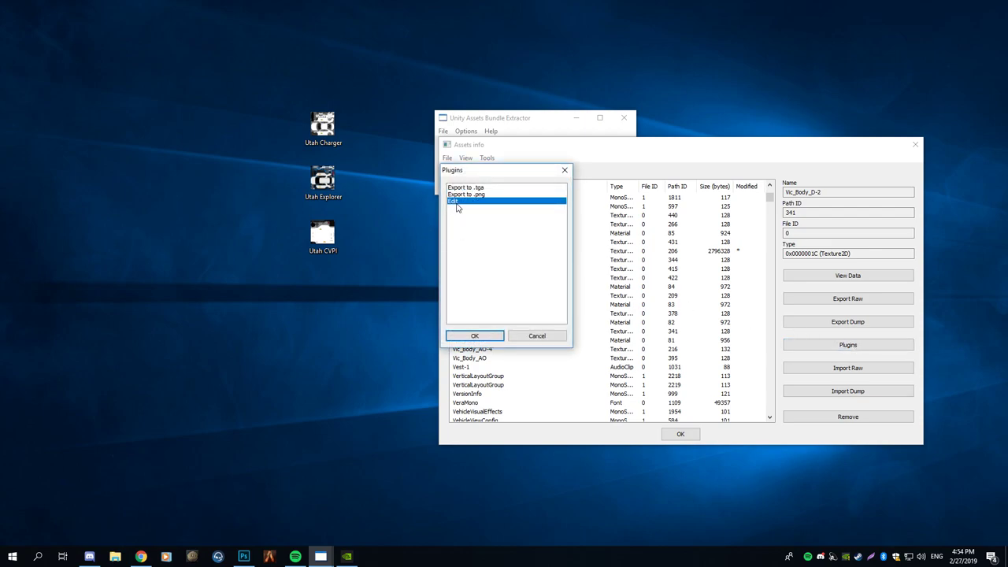
pyautogui.click(482, 334)
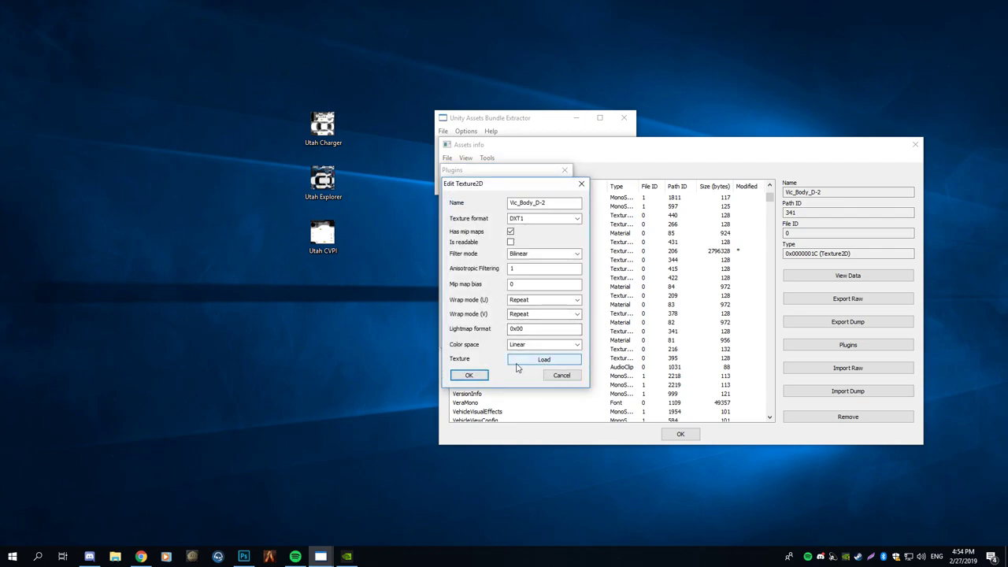
# - Load Utah CVPI.png at Normal quality and apply it to Vic_Body_D-2
pyautogui.click(543, 359)
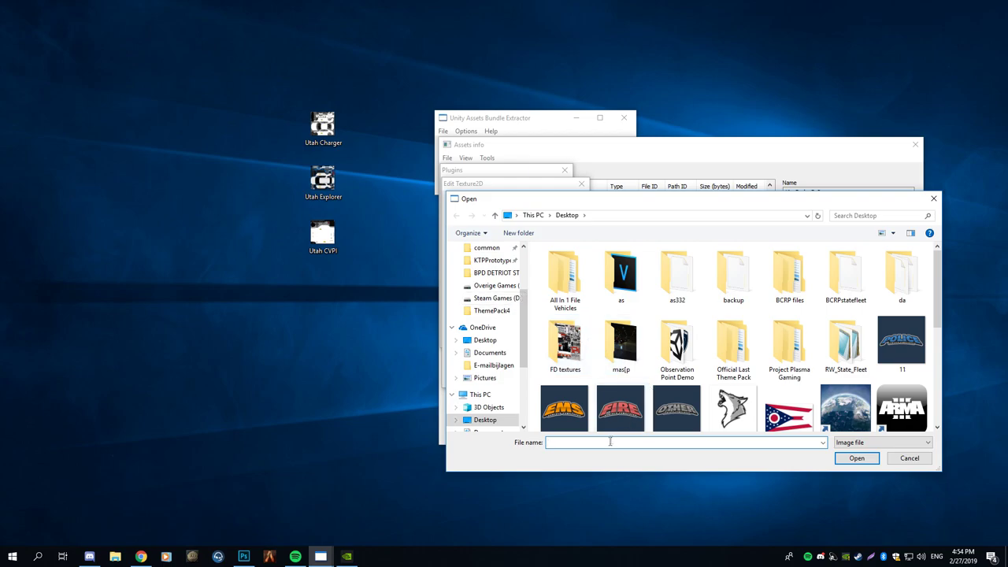
pyautogui.write('utah')
pyautogui.click(575, 463)
pyautogui.press('Return')
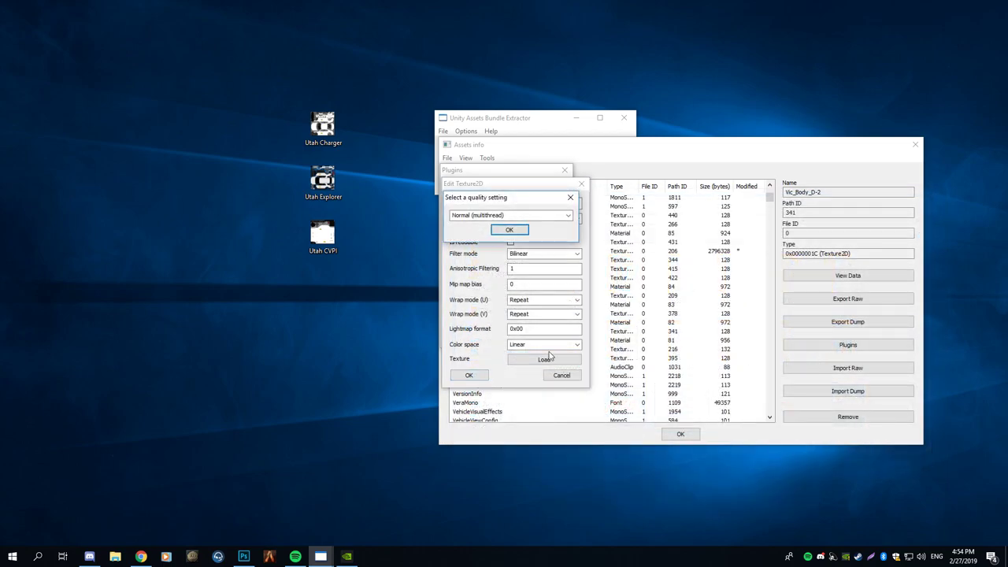
pyautogui.click(512, 232)
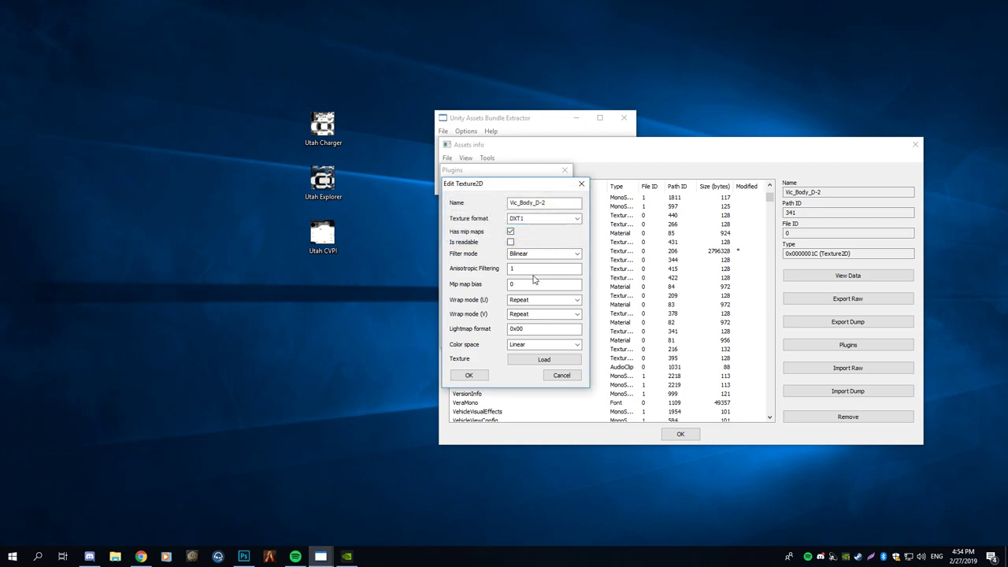
pyautogui.press('Return')
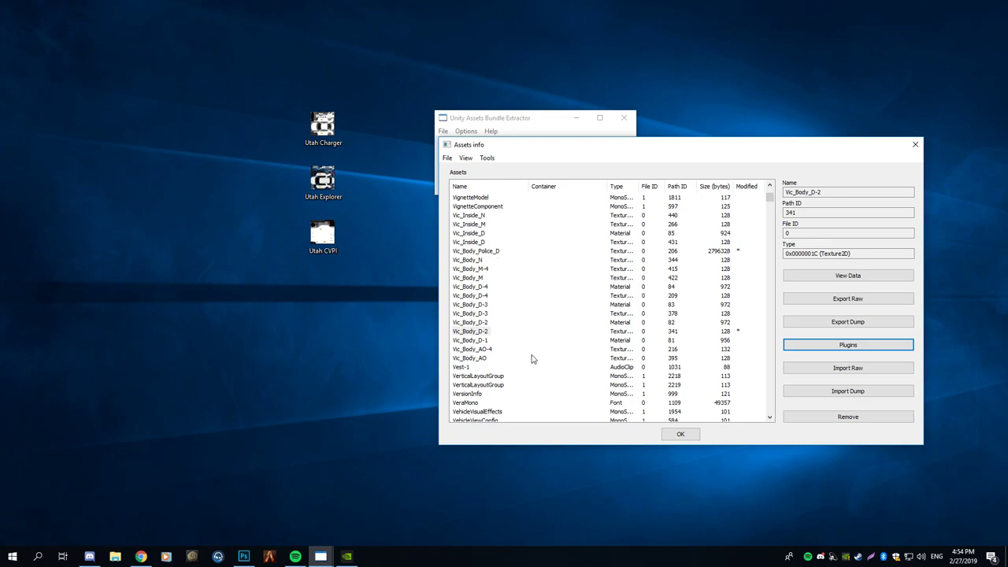
# - Save the changes as resources.assets on Steam Games (D:), overwriting the existing file
pyautogui.click(680, 434)
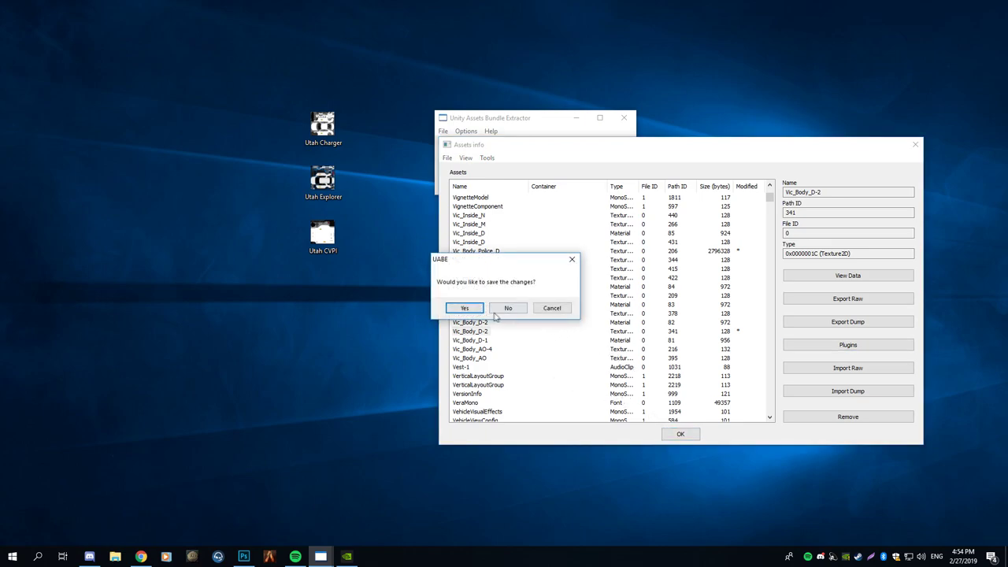
pyautogui.click(463, 309)
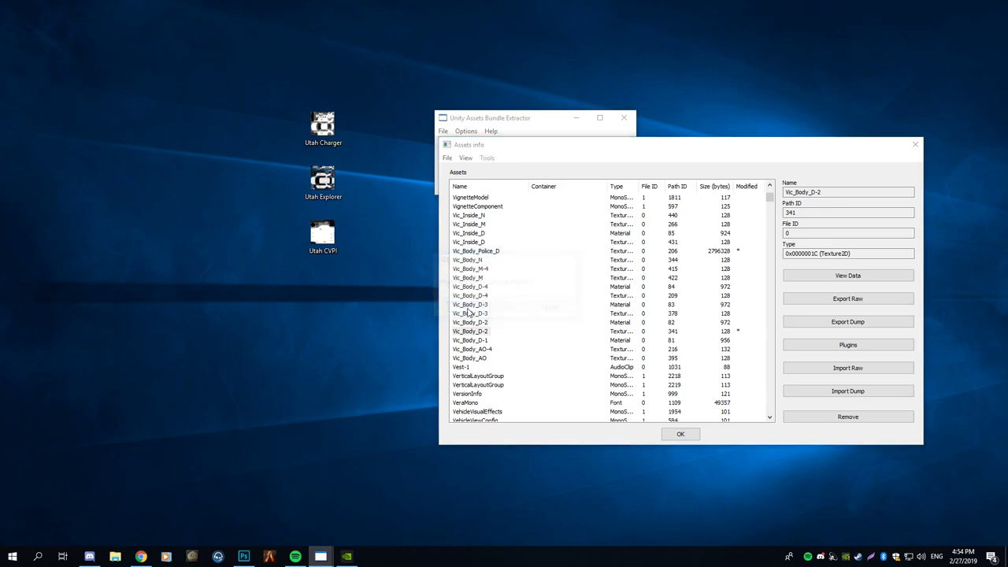
pyautogui.scroll(-4, 489, 299)
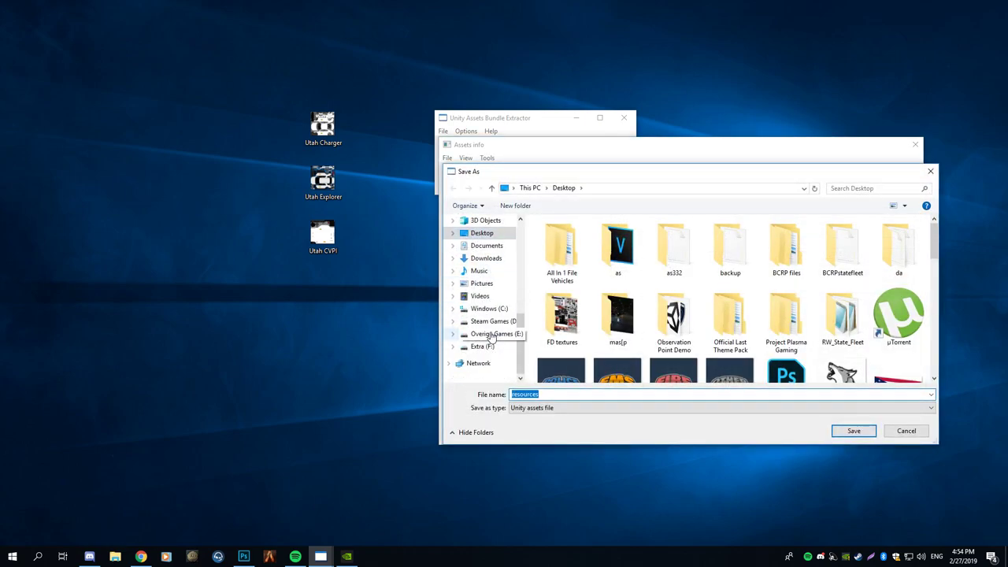
pyautogui.click(489, 323)
pyautogui.click(557, 347)
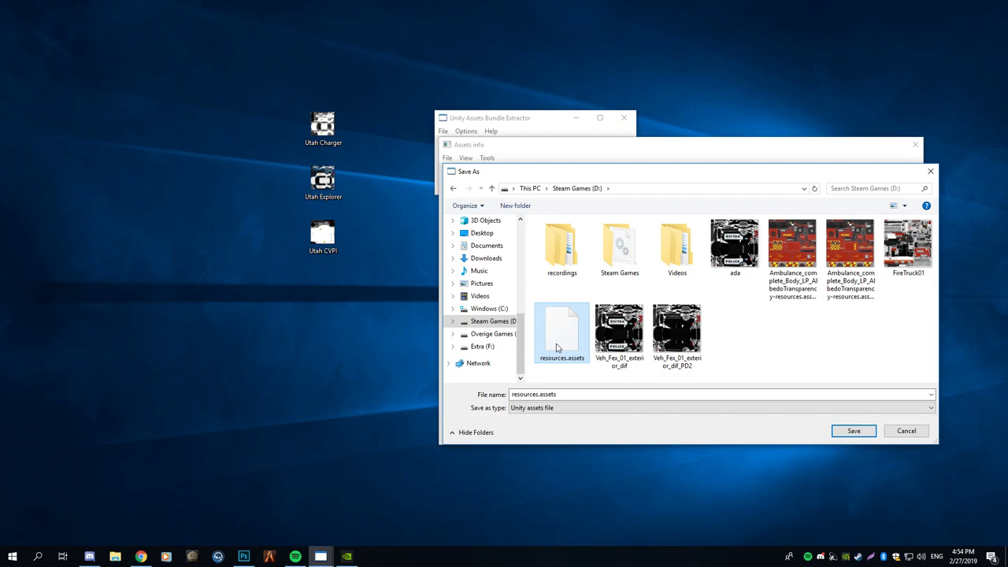
pyautogui.click(854, 431)
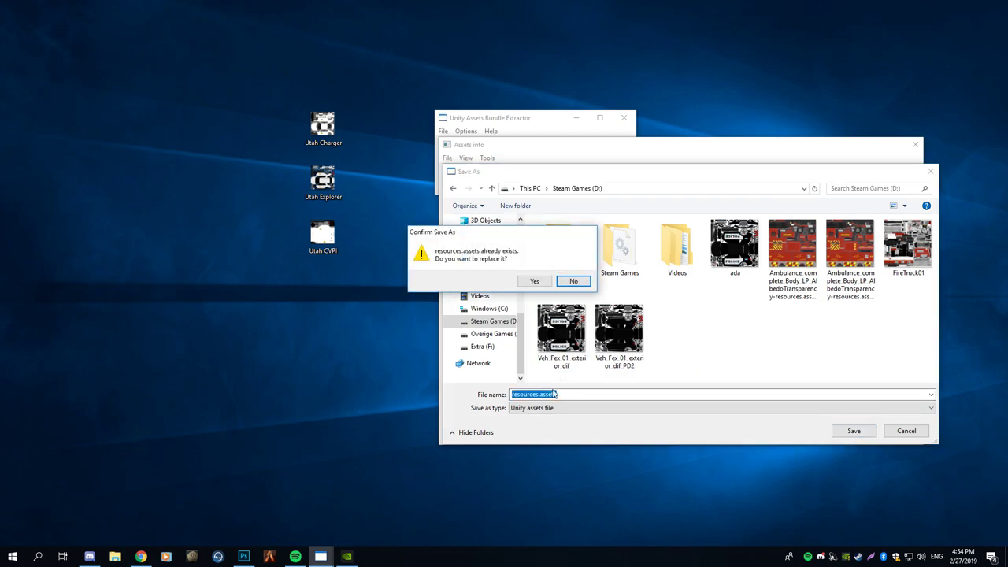
pyautogui.click(534, 282)
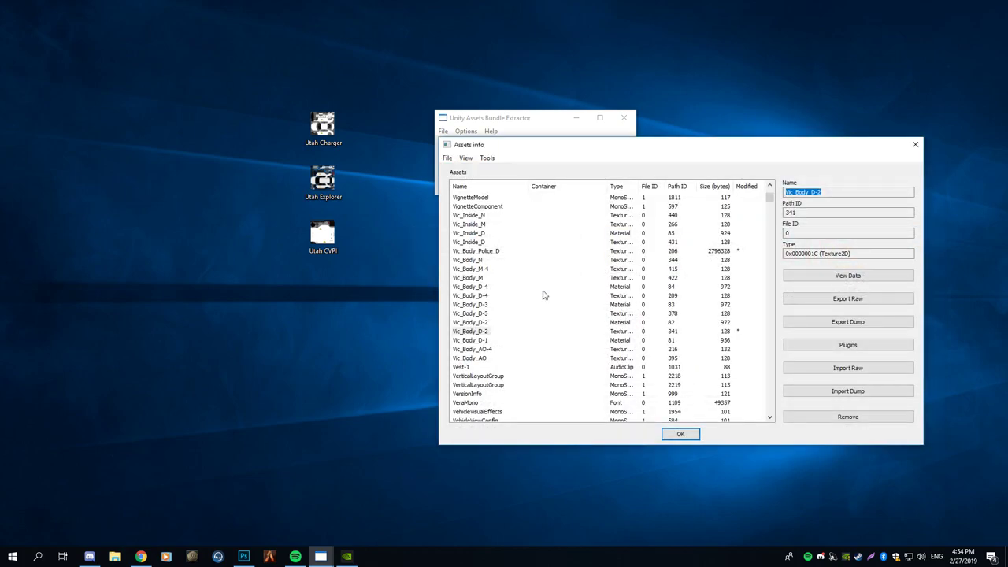
# - Copy the saved resources.assets from the Steam Games (D:) drive onto the desktop
pyautogui.click(115, 556)
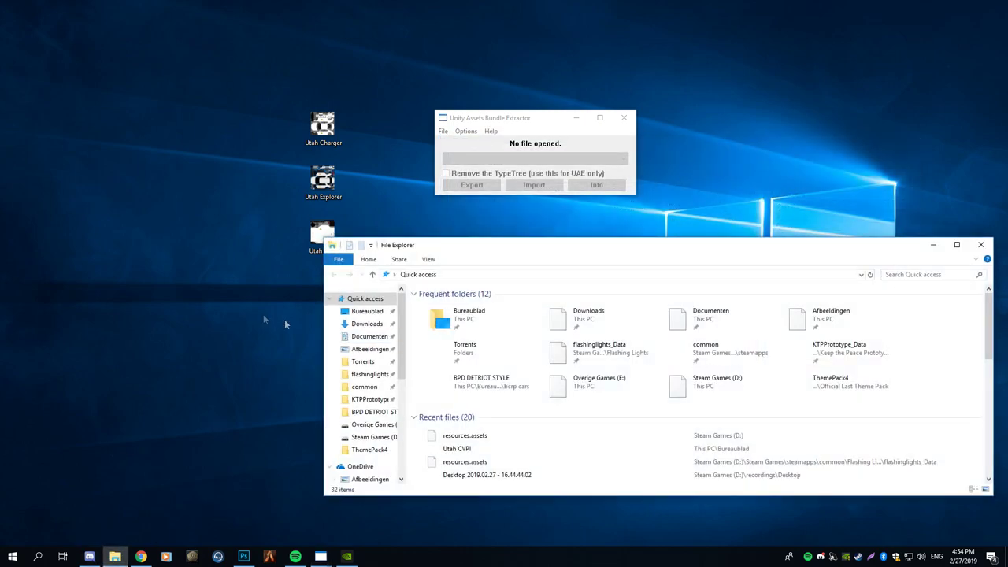
pyautogui.scroll(-3, 370, 394)
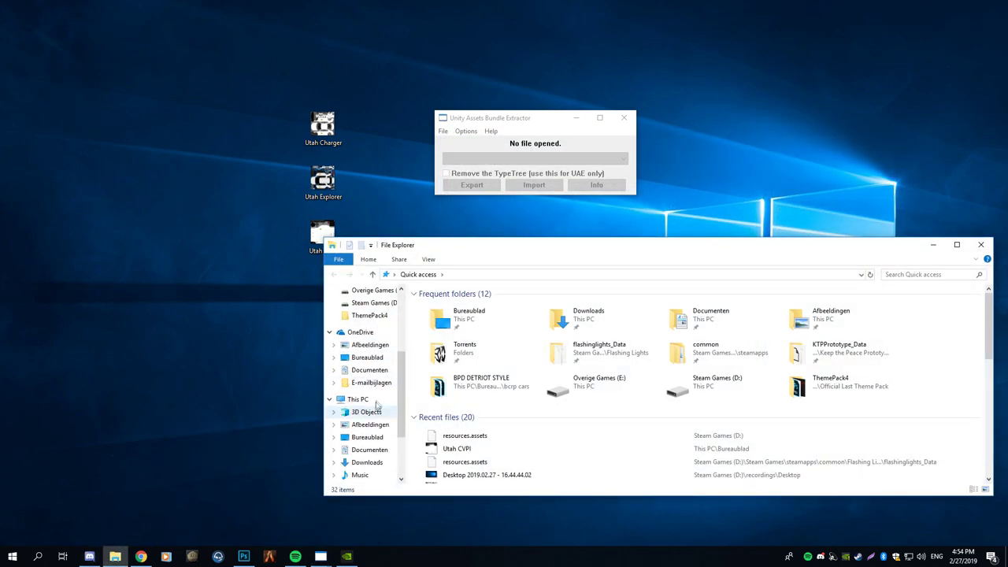
pyautogui.click(370, 329)
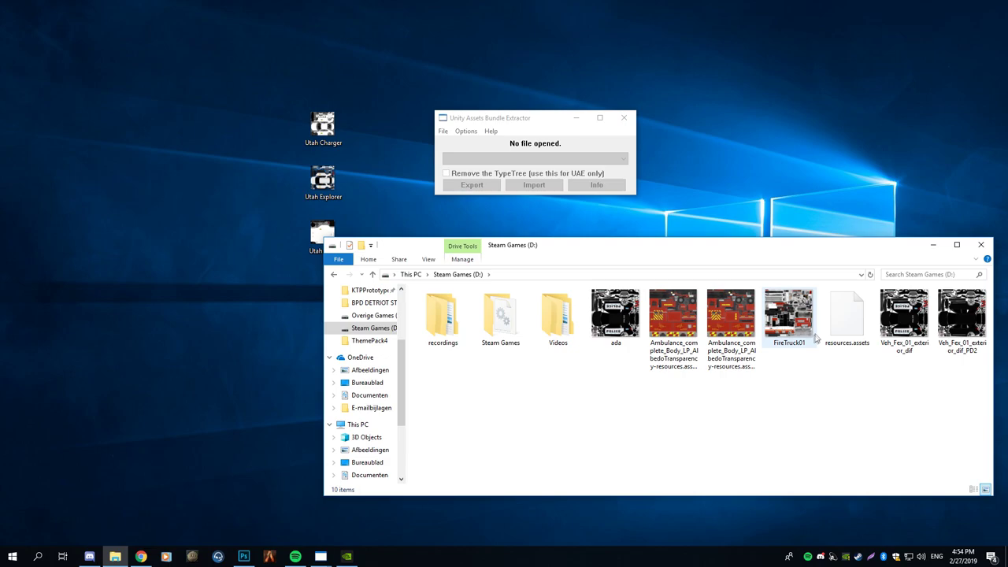
pyautogui.click(841, 337)
pyautogui.moveTo(841, 337); pyautogui.dragTo(157, 331)
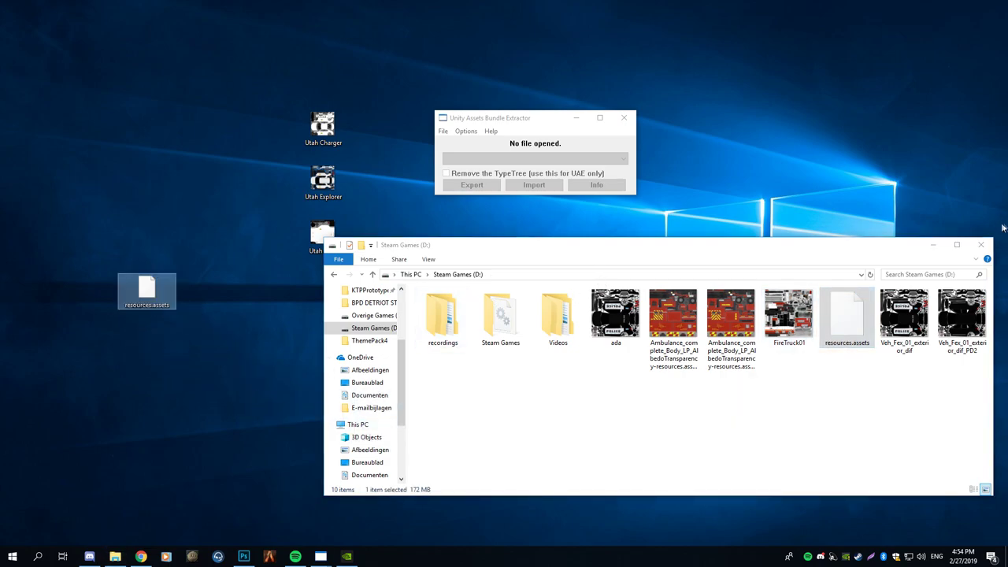
pyautogui.click(982, 245)
pyautogui.click(444, 132)
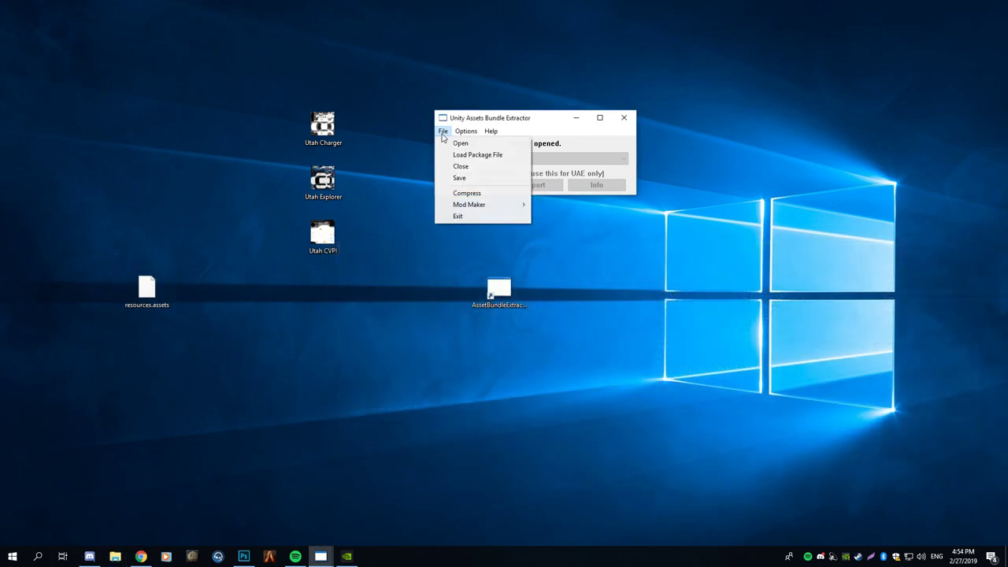
pyautogui.click(454, 145)
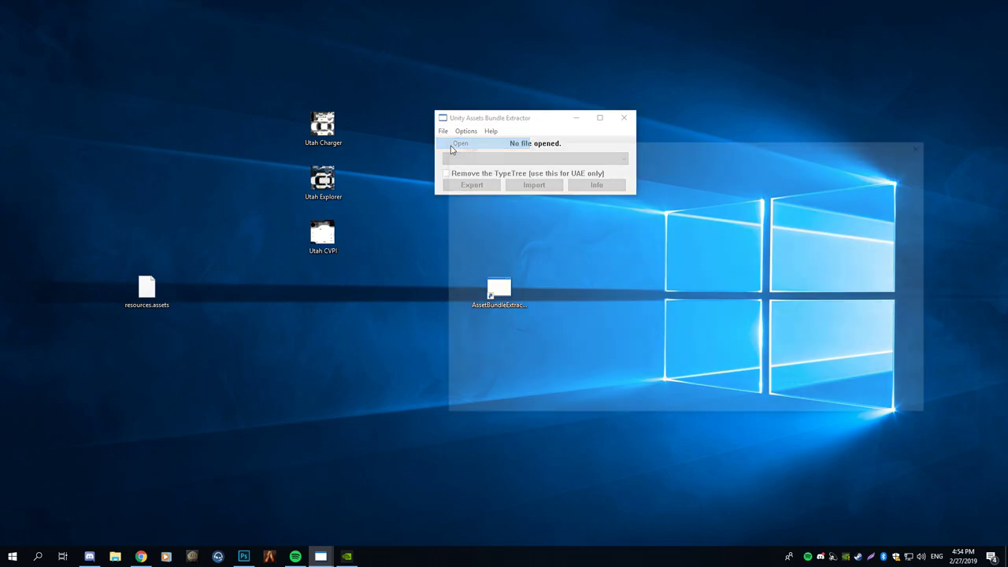
pyautogui.click(927, 145)
# - Copy the desktop resources.assets into flashinglights_Data, replacing the game's original file
pyautogui.click(115, 557)
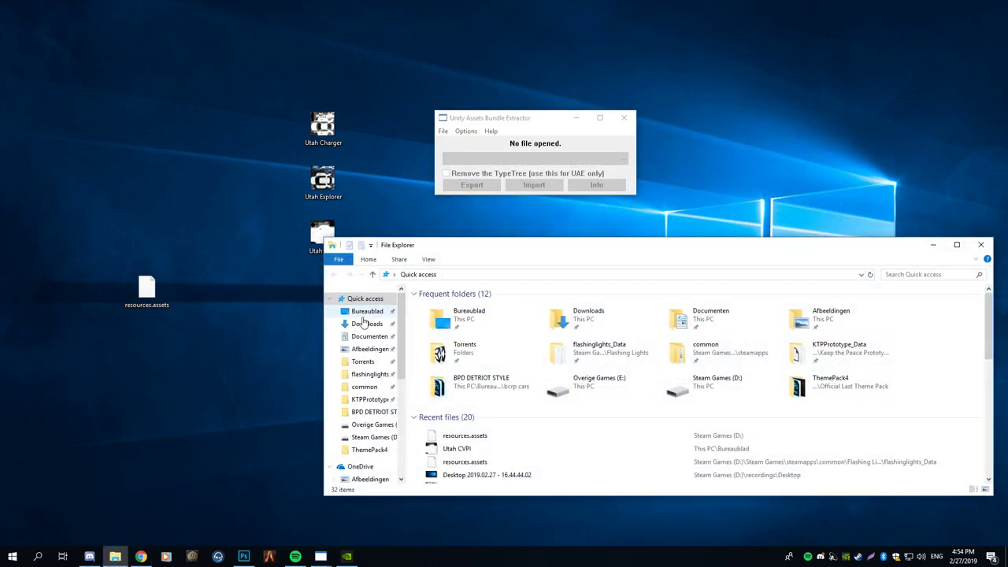
pyautogui.click(369, 375)
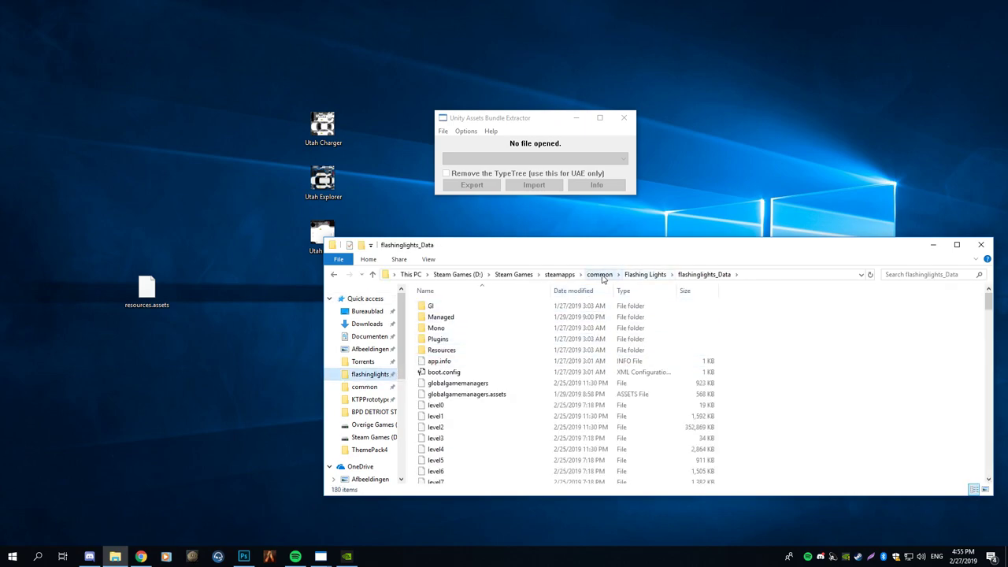
pyautogui.moveTo(147, 290); pyautogui.dragTo(433, 449)
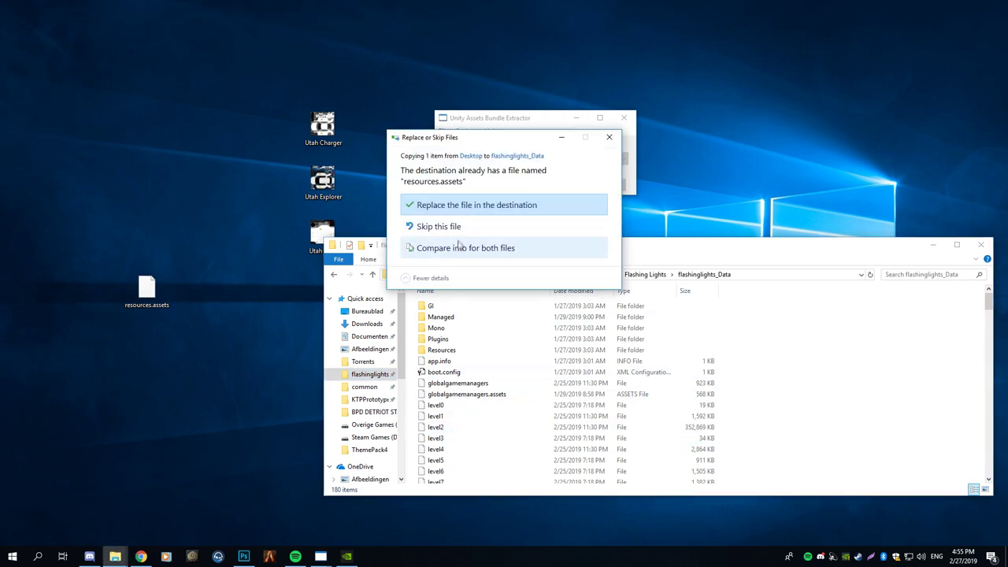
pyautogui.click(449, 209)
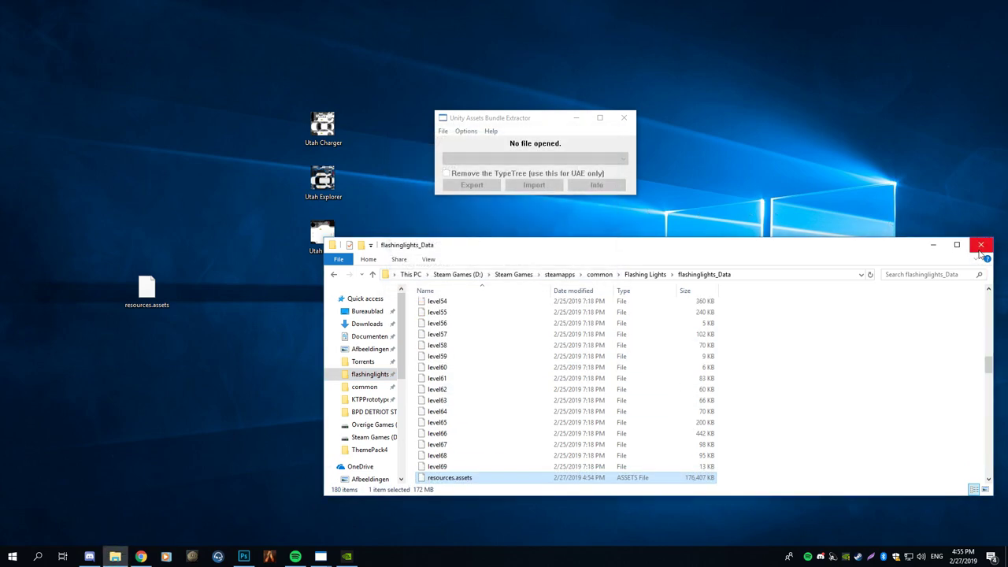
pyautogui.click(980, 244)
pyautogui.rightClick(859, 557)
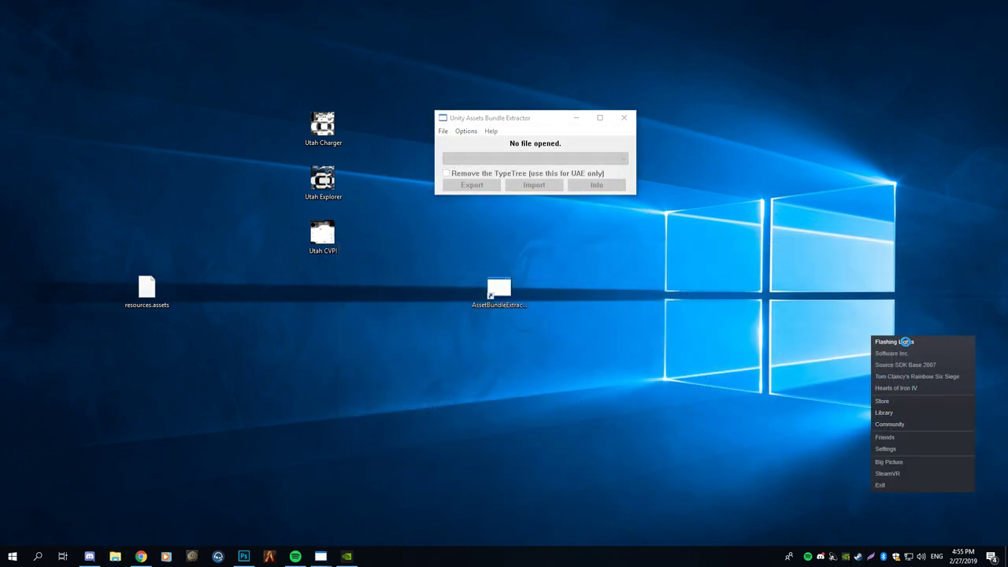
# - Launch Flashing Lights with default settings and choose Police Car 2-2 as the vehicle
pyautogui.click(905, 342)
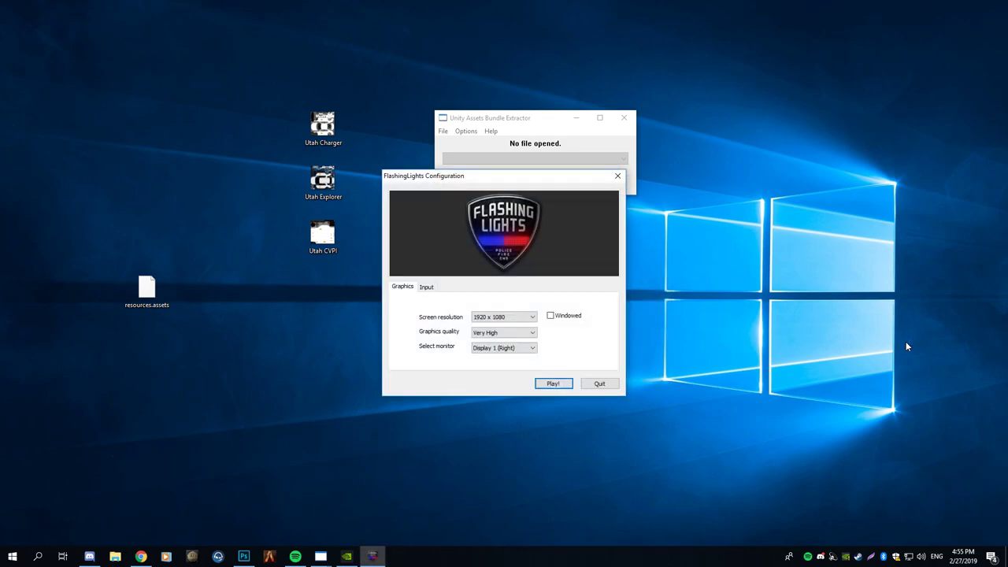
pyautogui.press('Return')
pyautogui.press('Return')
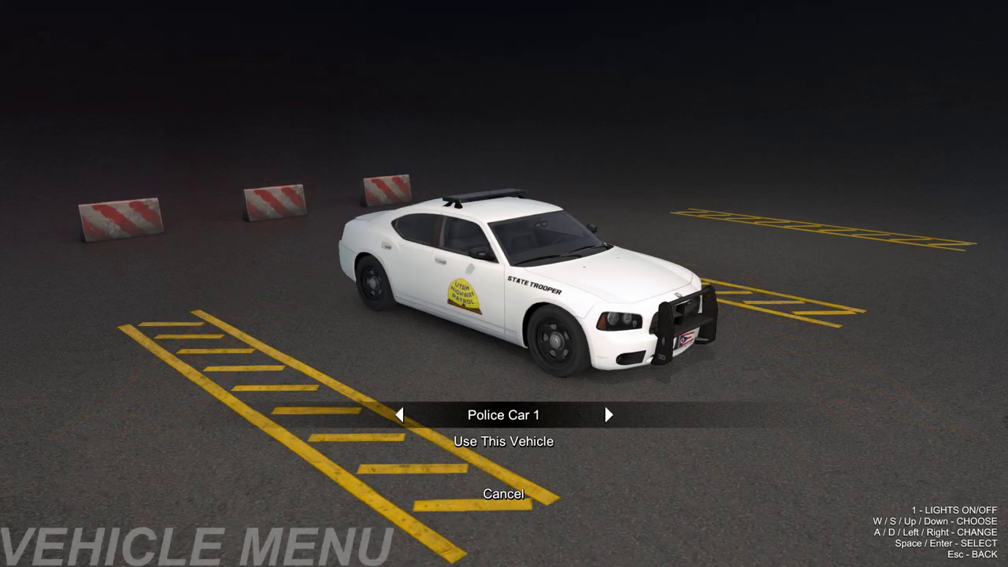
pyautogui.press('Right')
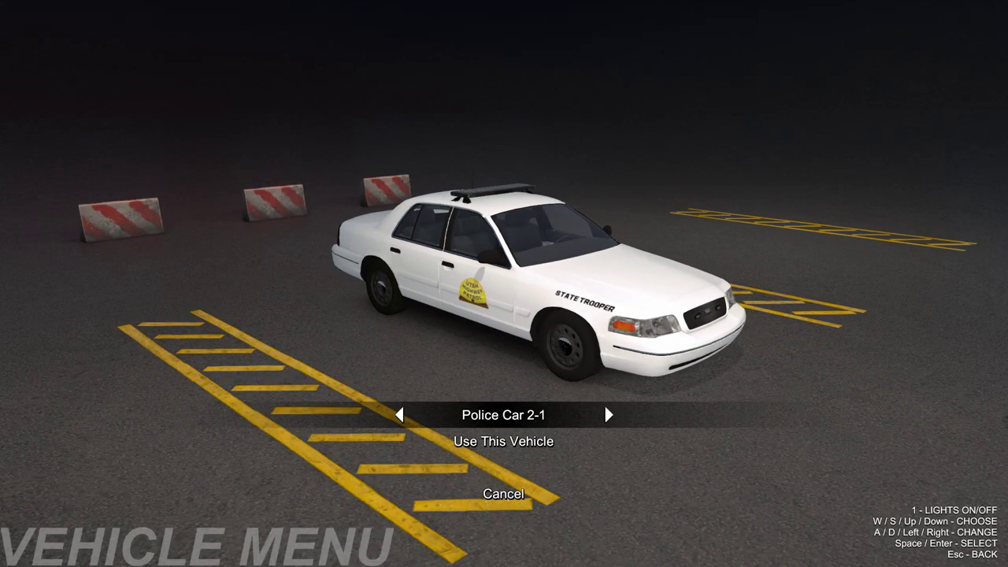
pyautogui.press('Right')
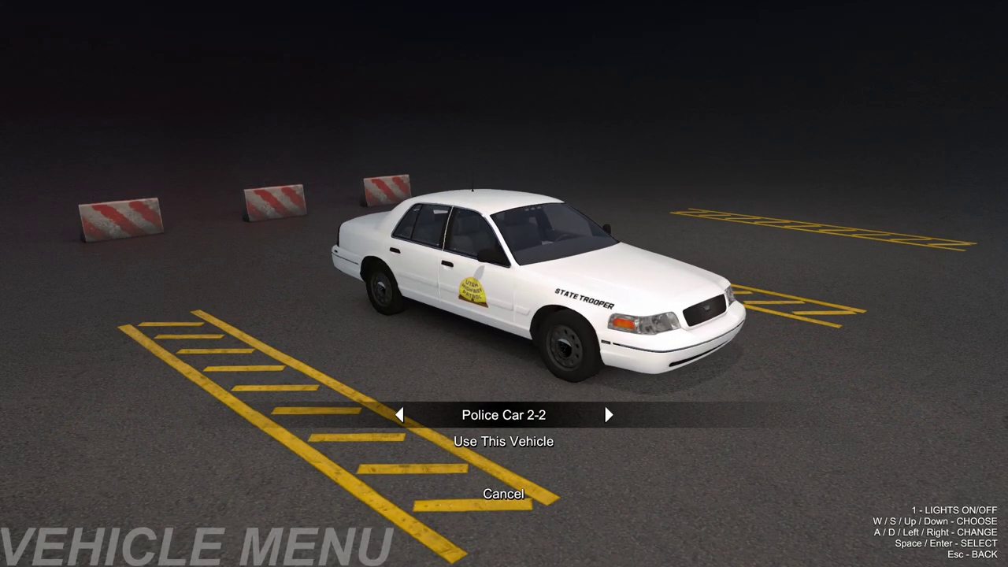
pyautogui.press('Left')
pyautogui.press('Right')
pyautogui.press('Left')
pyautogui.press('Right')
pyautogui.press('Down')
pyautogui.press('Return')
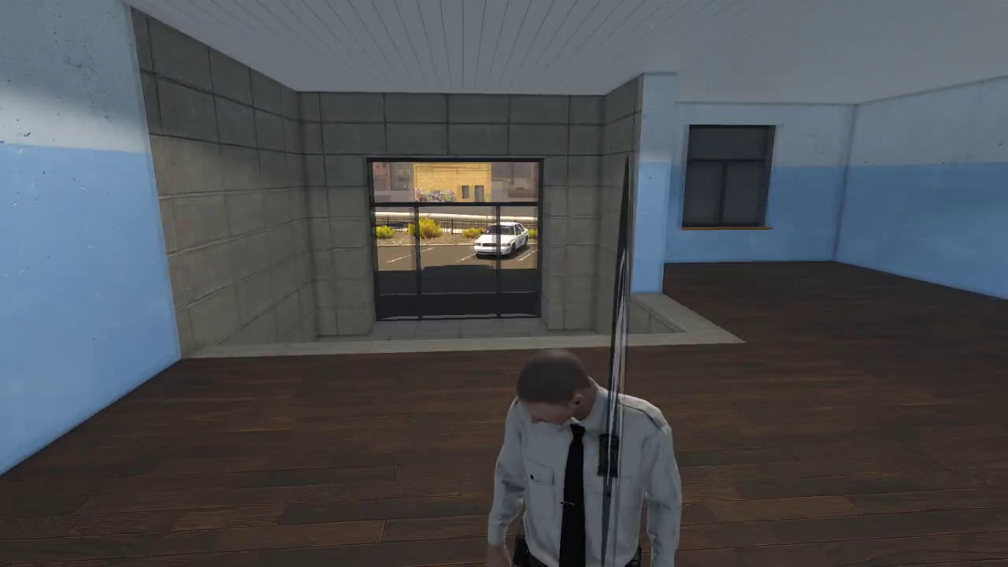
# - Run out to the white State Trooper car and step back to view it
pyautogui.press('w')
pyautogui.press('w')
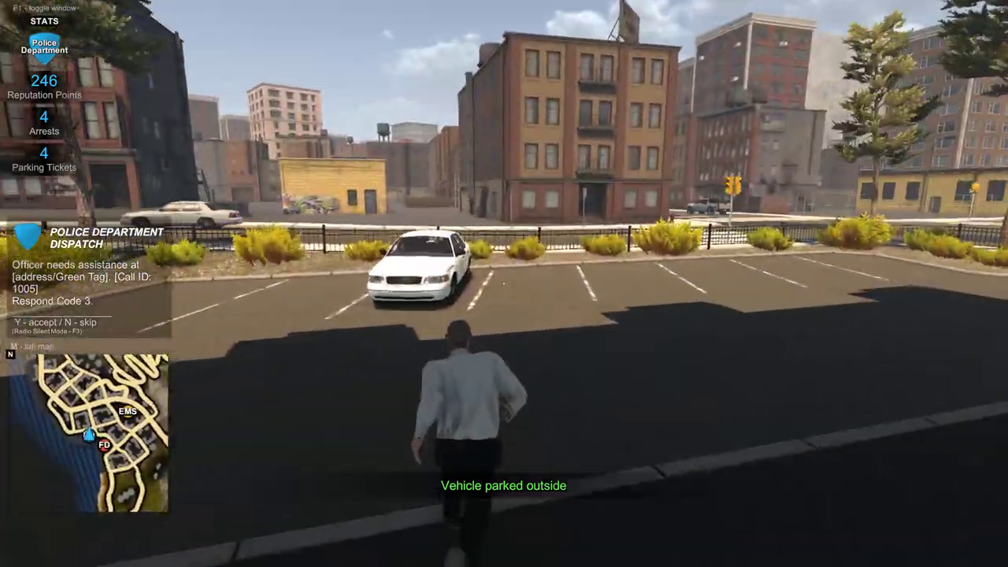
pyautogui.press('w')
pyautogui.press('f')
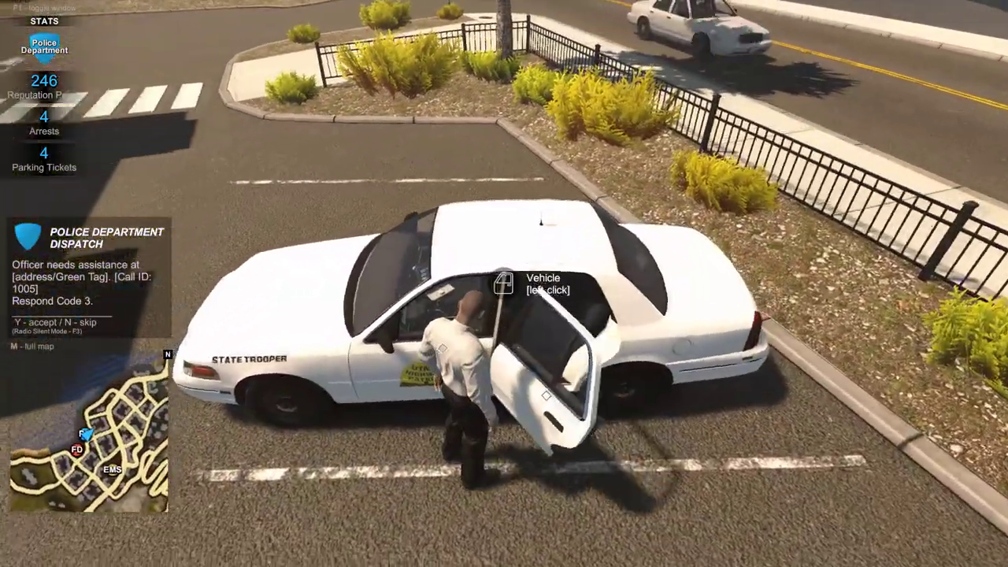
pyautogui.press('s')
pyautogui.press('s')
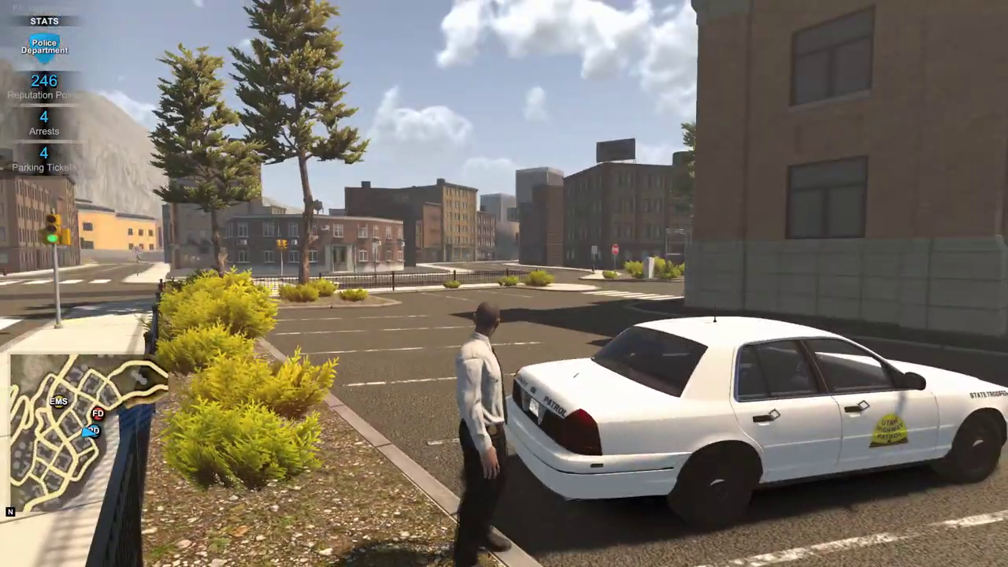
# - Circle the patrol car to show its livery, then get into the driver's seat
pyautogui.press('w')
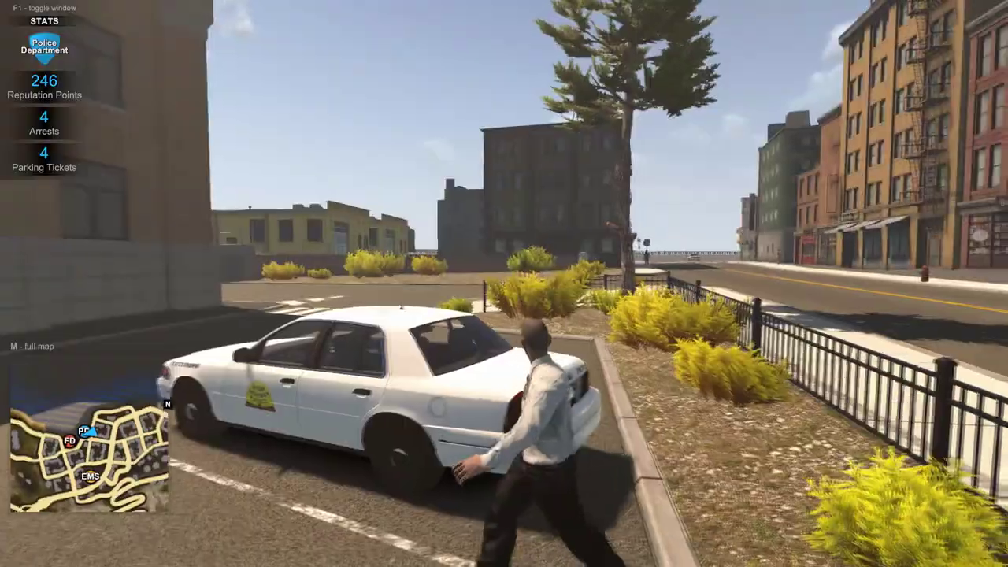
pyautogui.press('w')
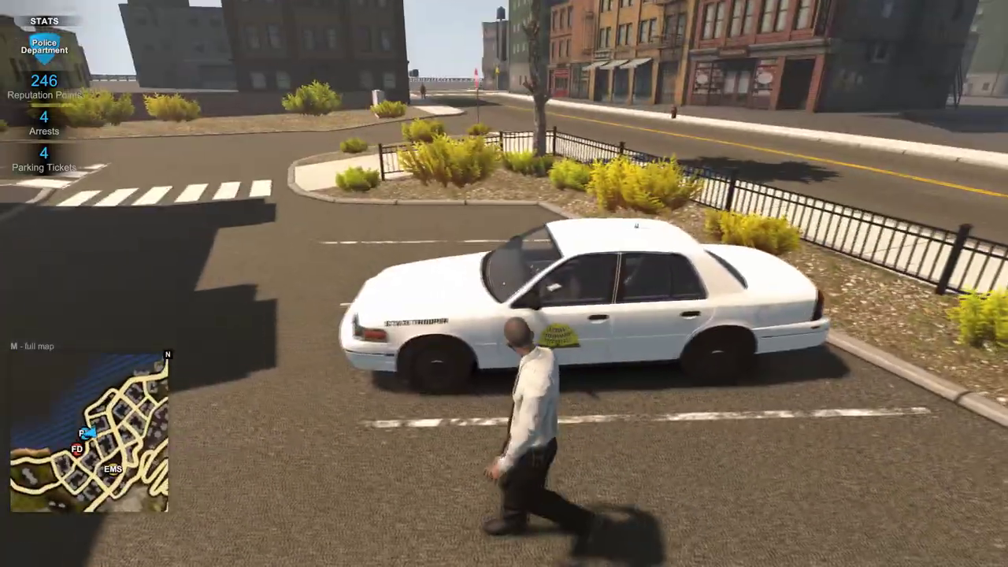
pyautogui.press('w')
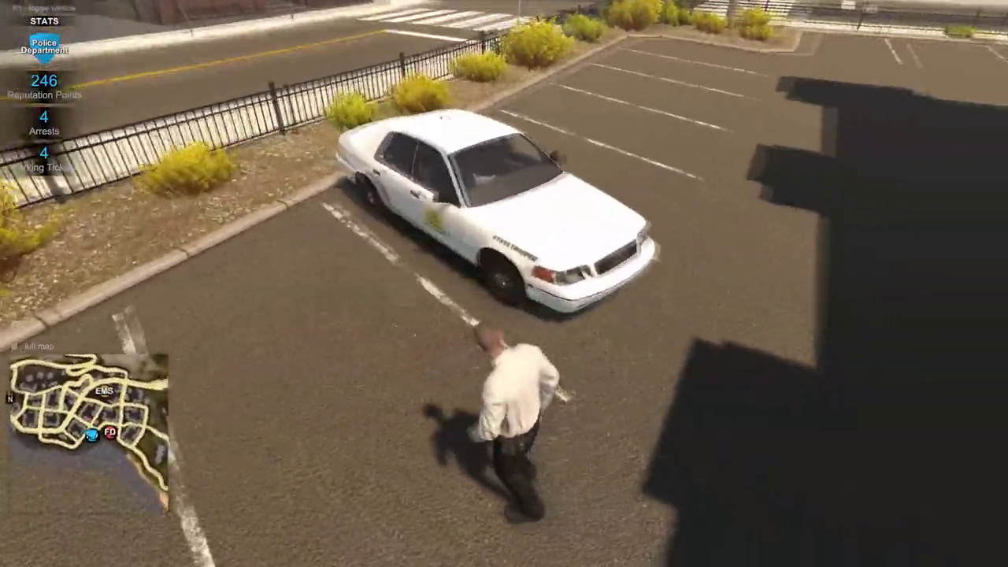
pyautogui.press('w')
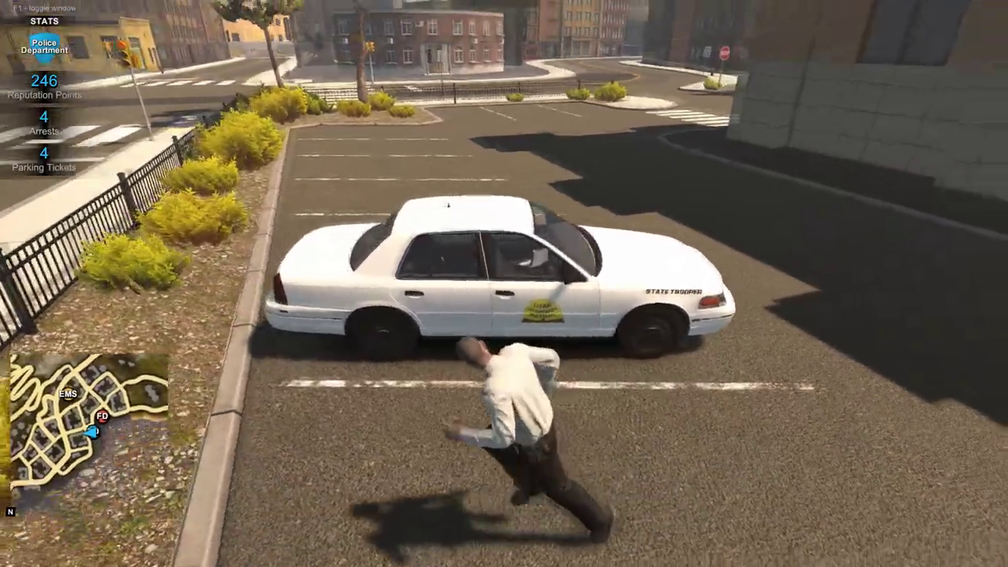
pyautogui.press('w')
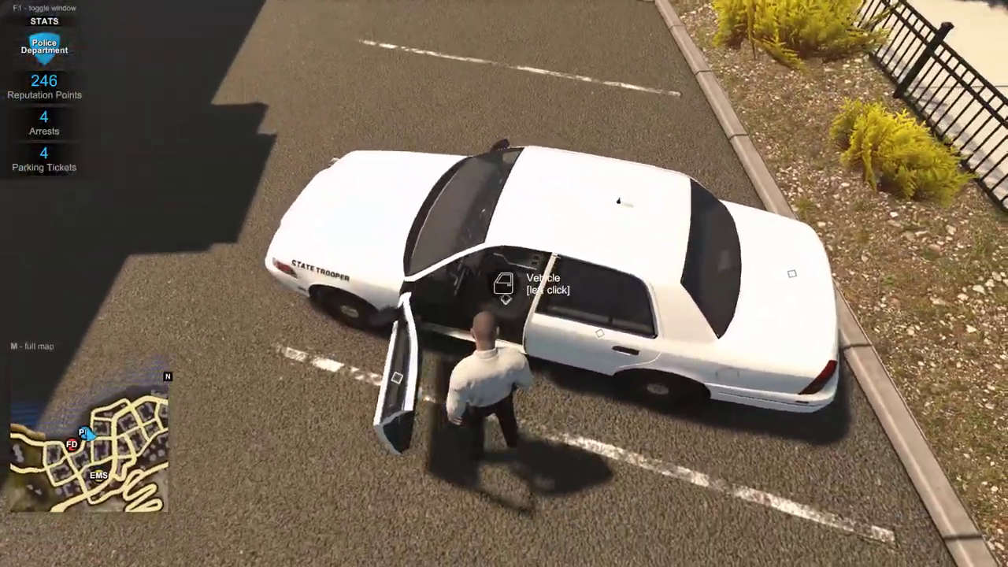
pyautogui.click(504, 284)
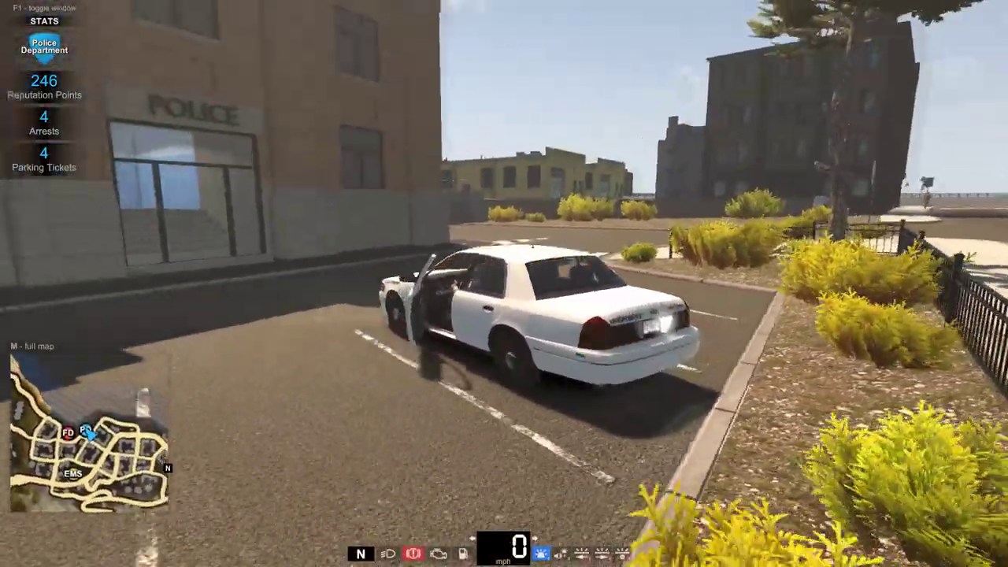